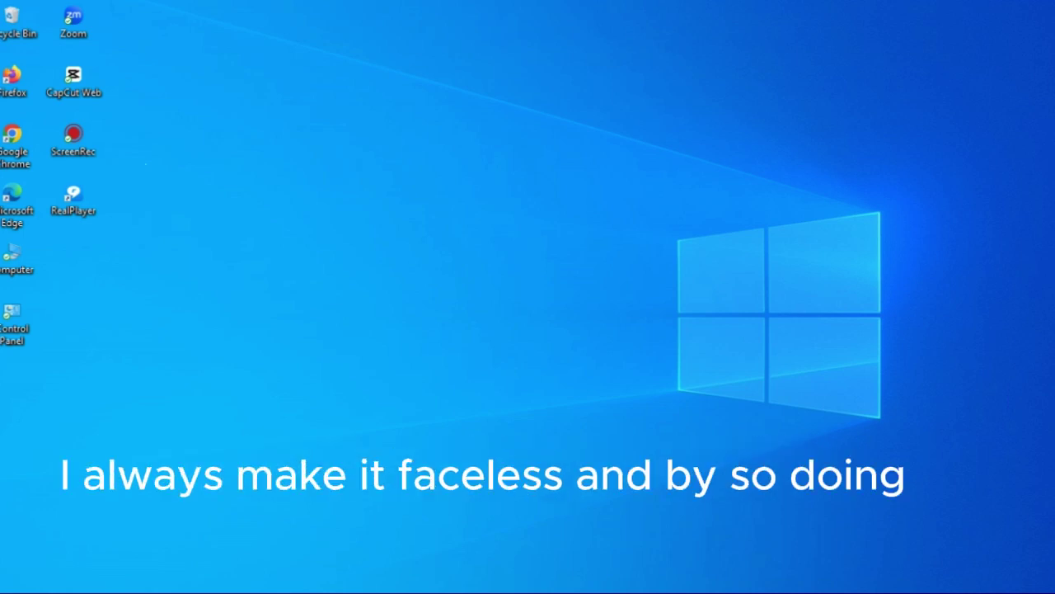
# Check the video export quality options Clipchamp offers for a new text-to-speech clip, and close Clipchamp
pyautogui.moveTo(720, 589)
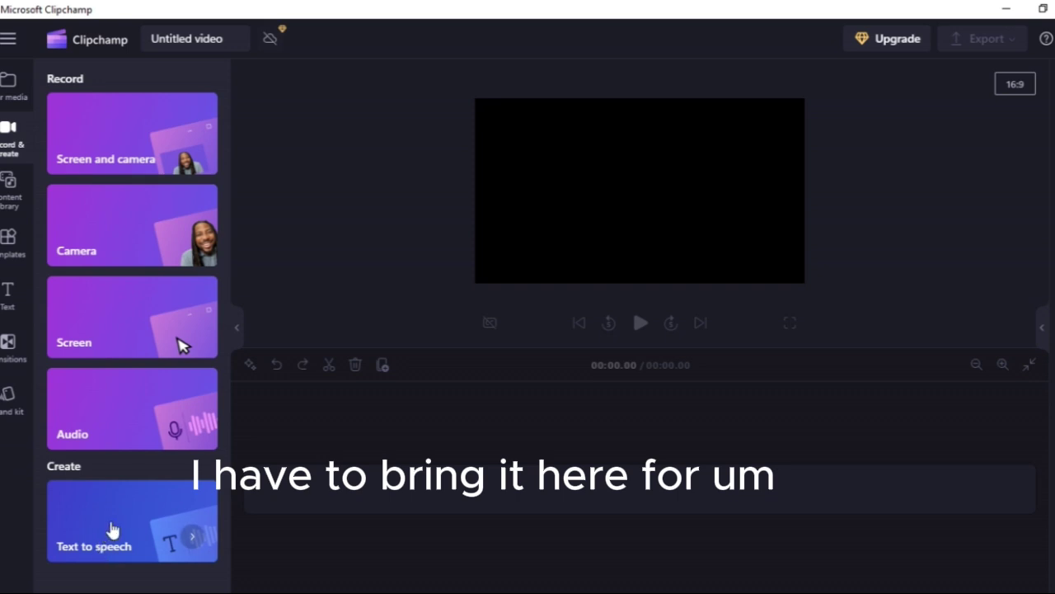
pyautogui.click(113, 528)
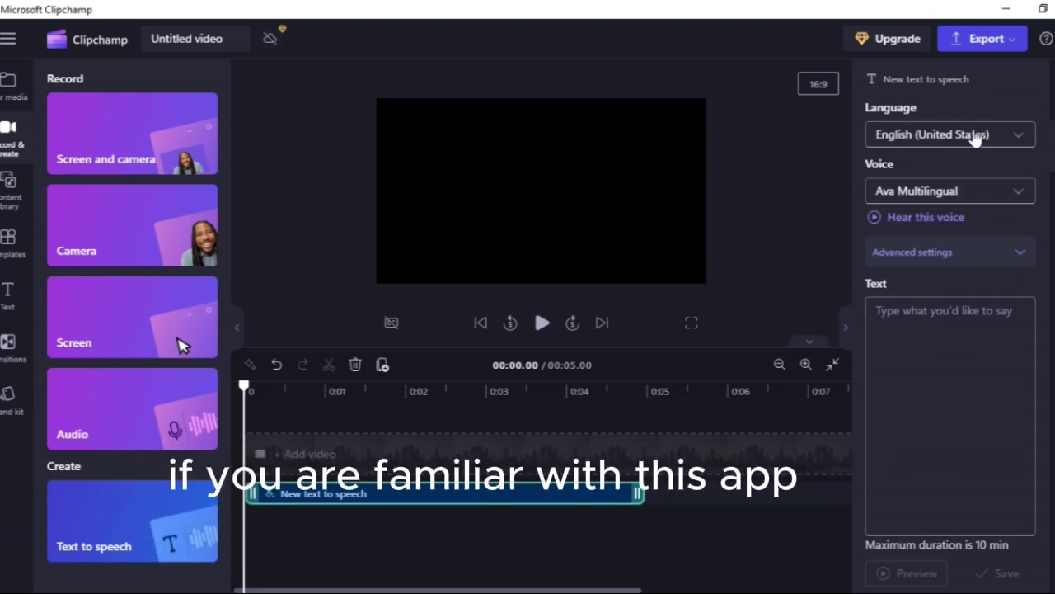
pyautogui.click(992, 48)
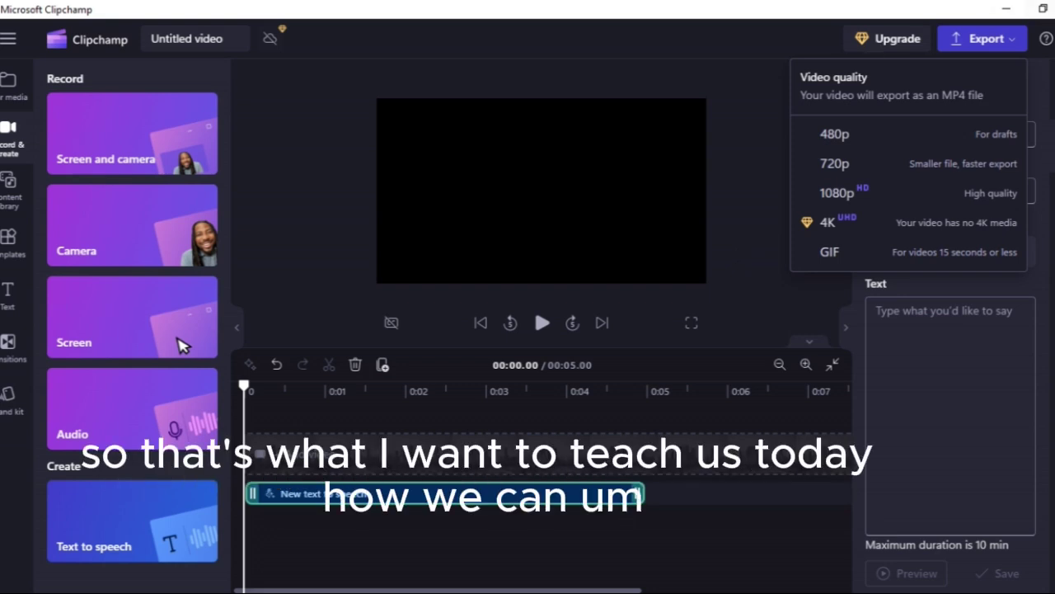
pyautogui.click(1043, 10)
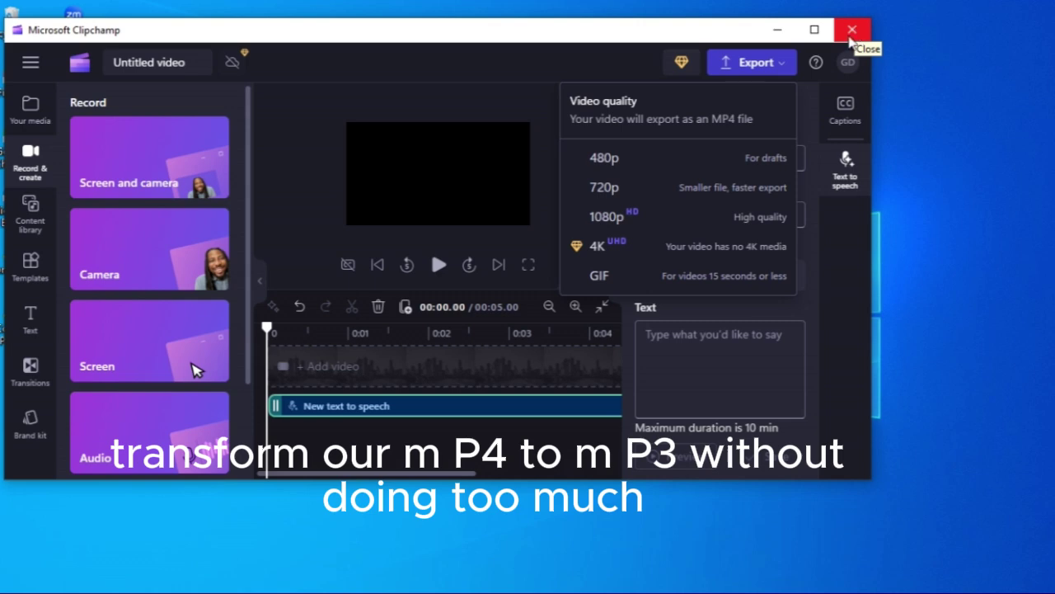
pyautogui.click(852, 30)
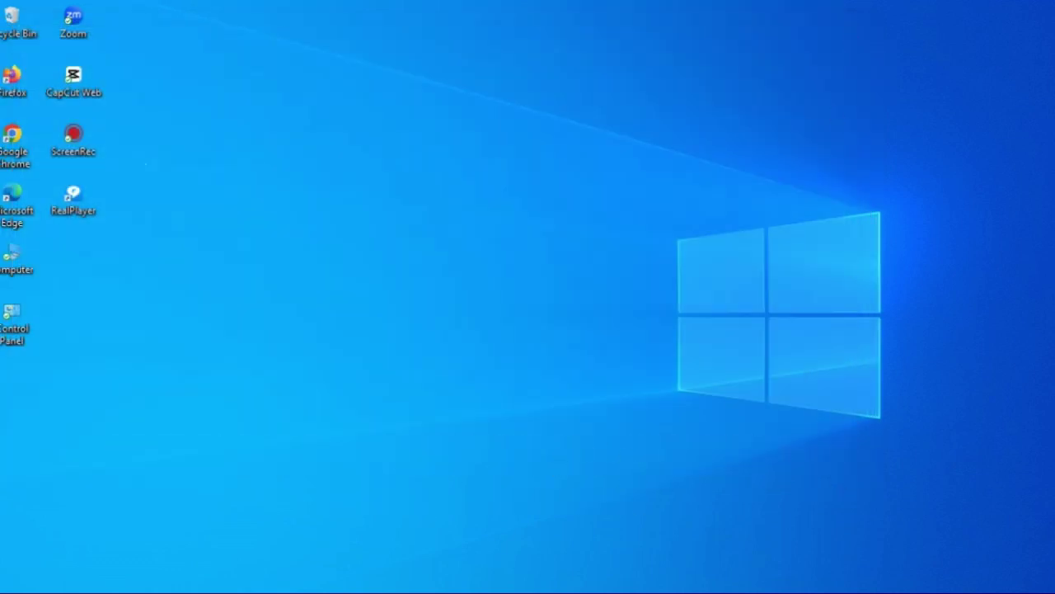
# Search Windows for "realp" and launch the RealPlayer app, moving its window up the desktop
pyautogui.press('super+s')
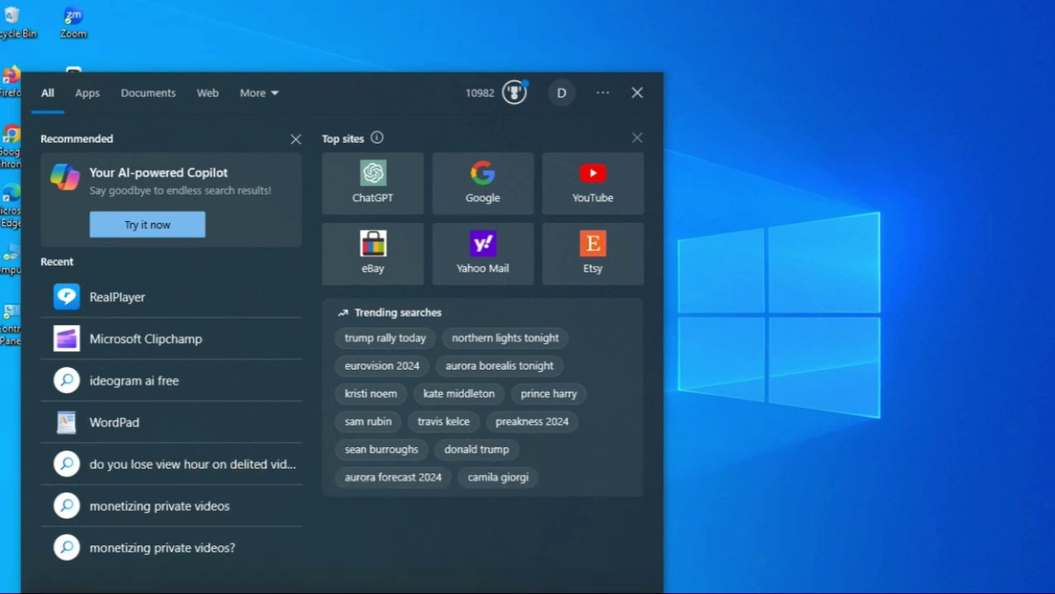
pyautogui.write('real')
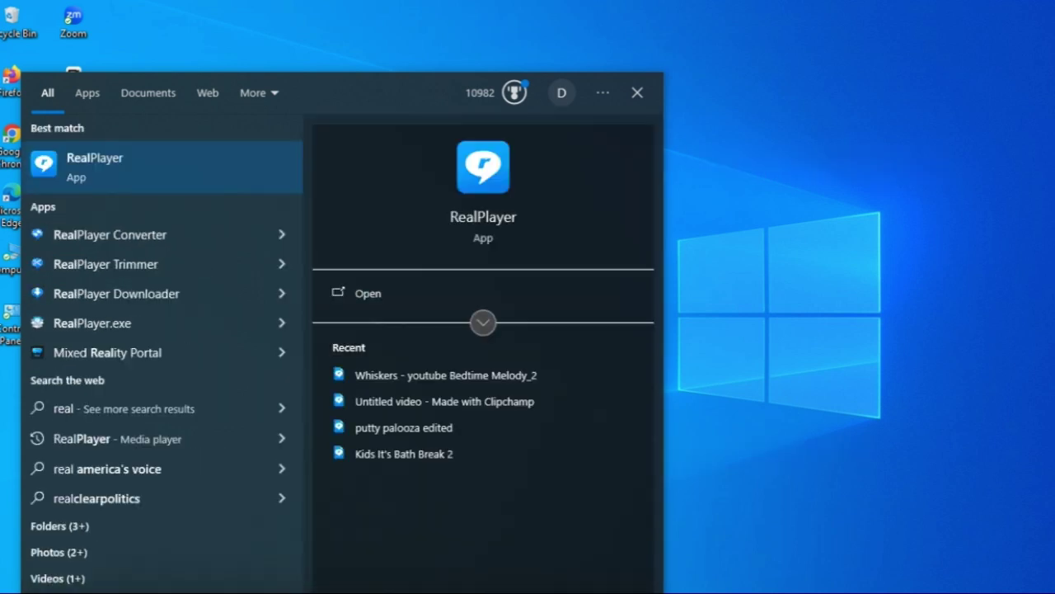
pyautogui.write('p')
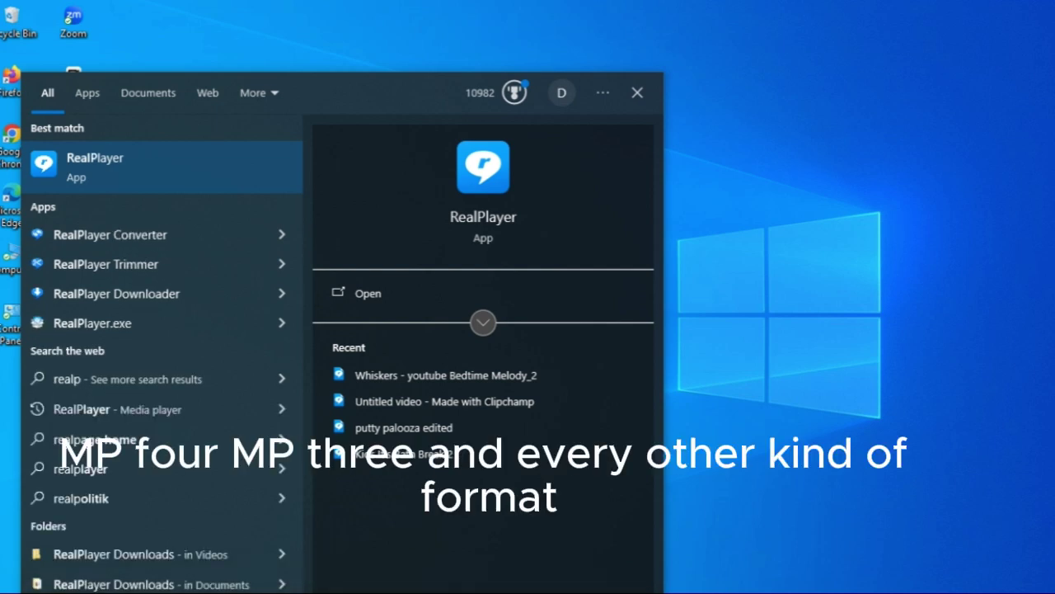
pyautogui.click(158, 172)
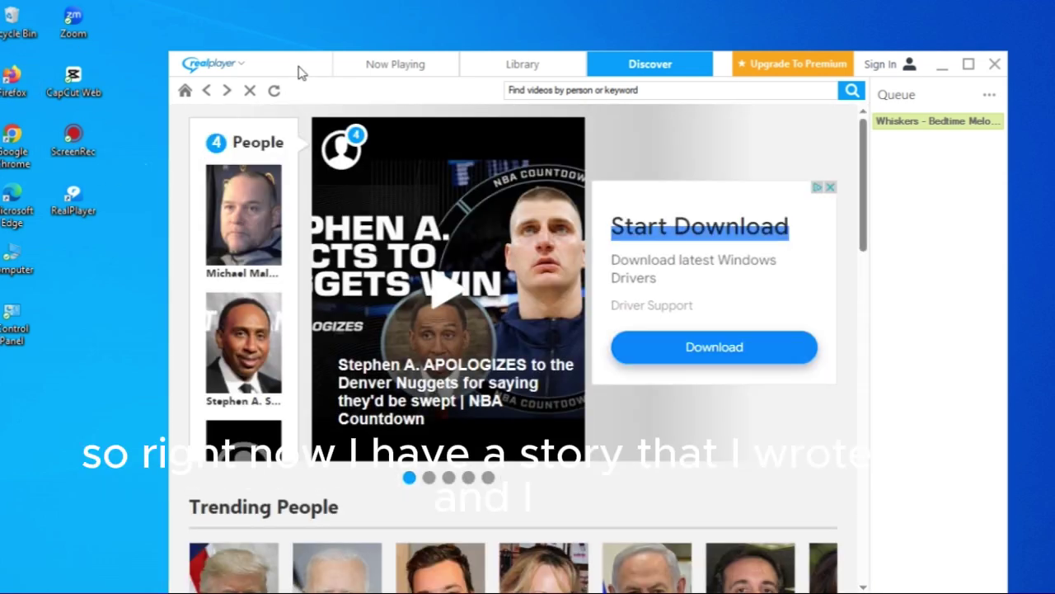
pyautogui.moveTo(332, 64); pyautogui.dragTo(313, 99)
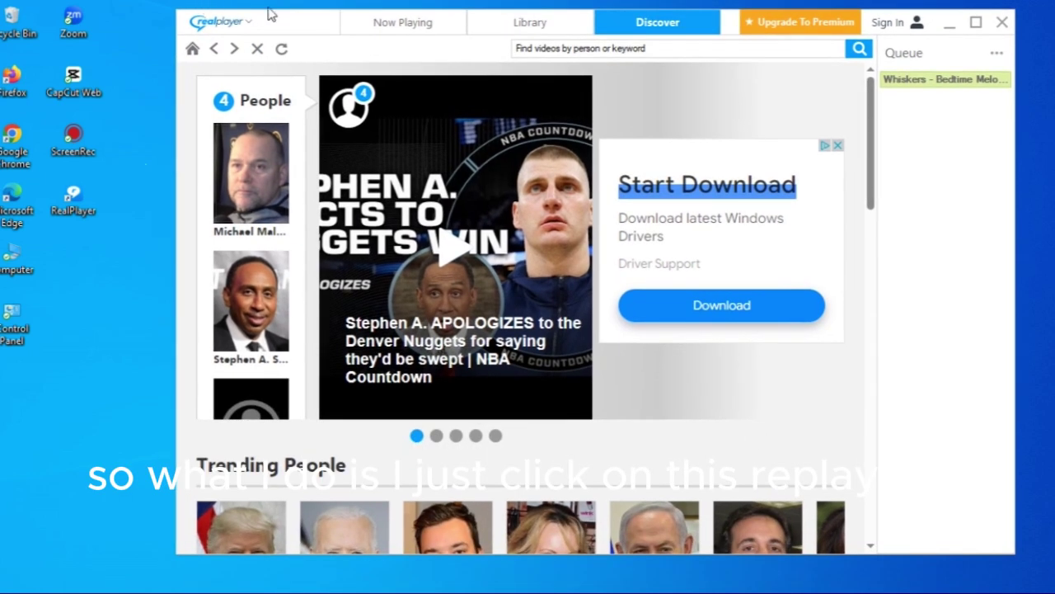
# Open the RealPlayer Converter tool and bring its window in front of the main RealPlayer window
pyautogui.click(221, 25)
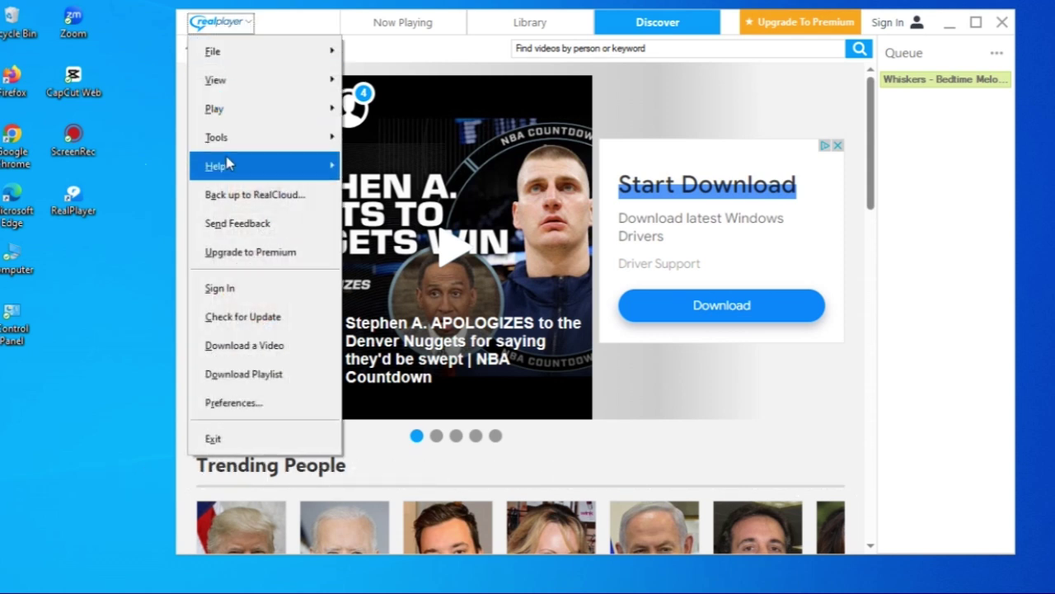
pyautogui.moveTo(235, 141)
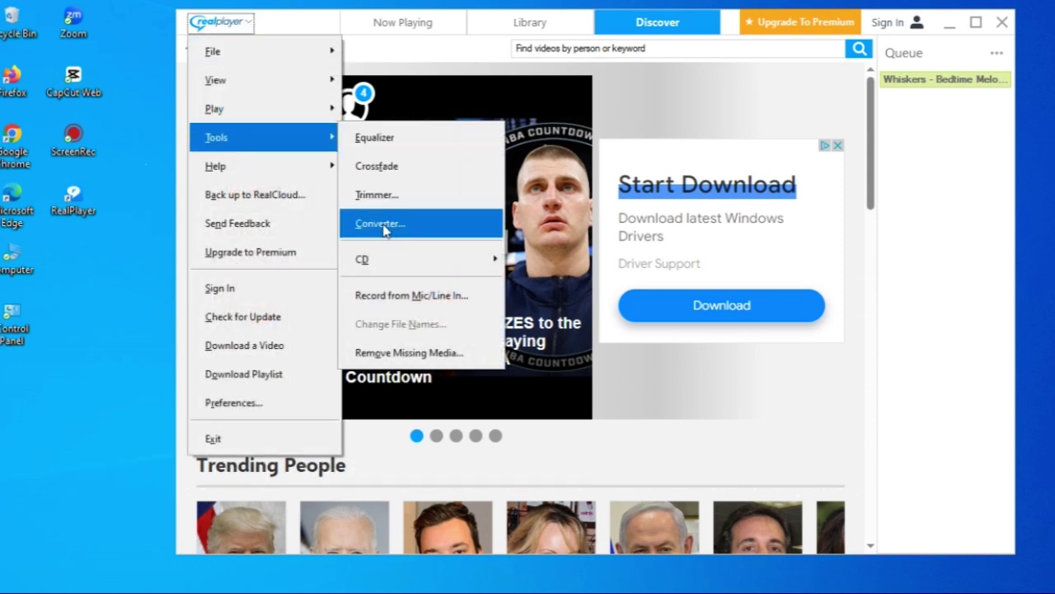
pyautogui.click(384, 230)
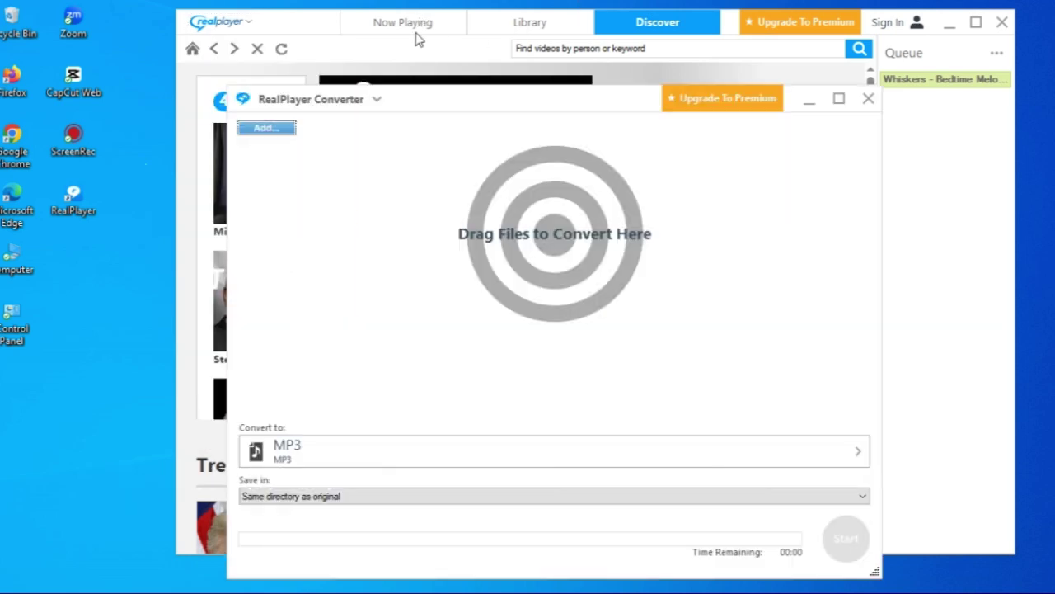
pyautogui.moveTo(302, 24); pyautogui.dragTo(266, 30)
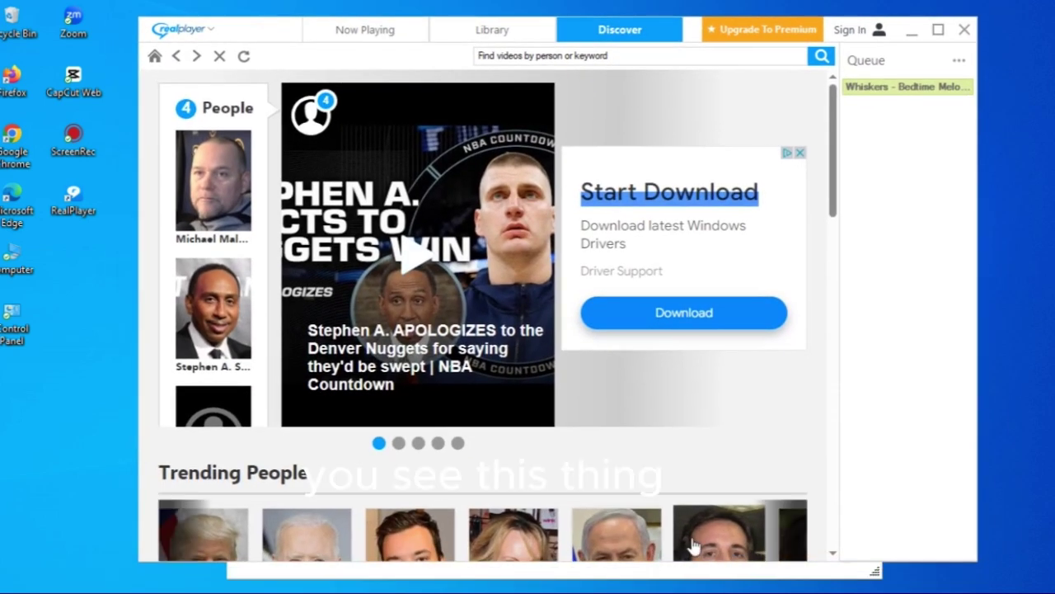
pyautogui.click(693, 569)
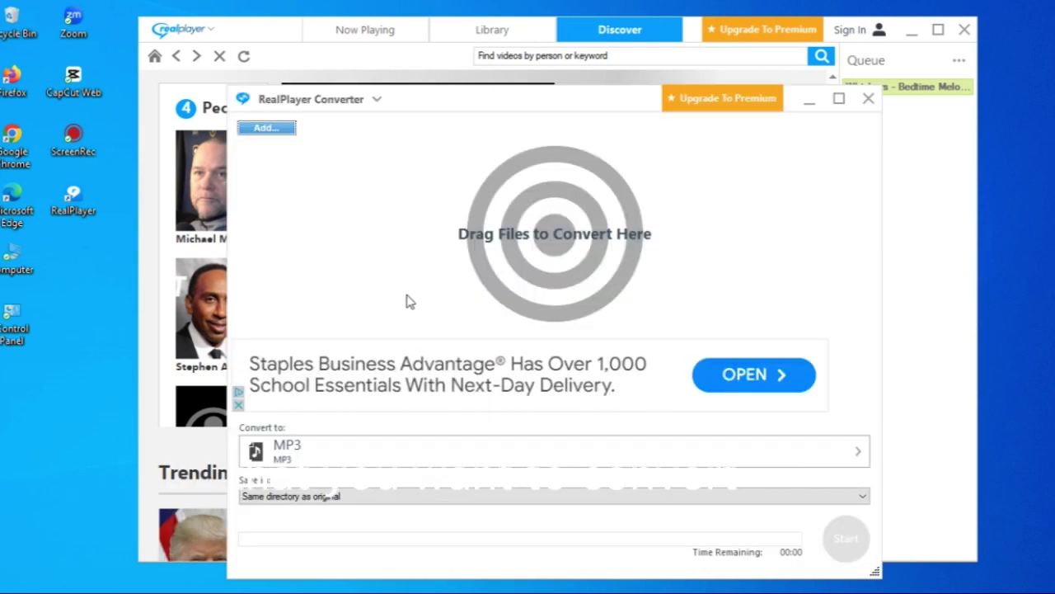
# Review the MP3 format details and set MP3 as the converter's output format
pyautogui.click(303, 455)
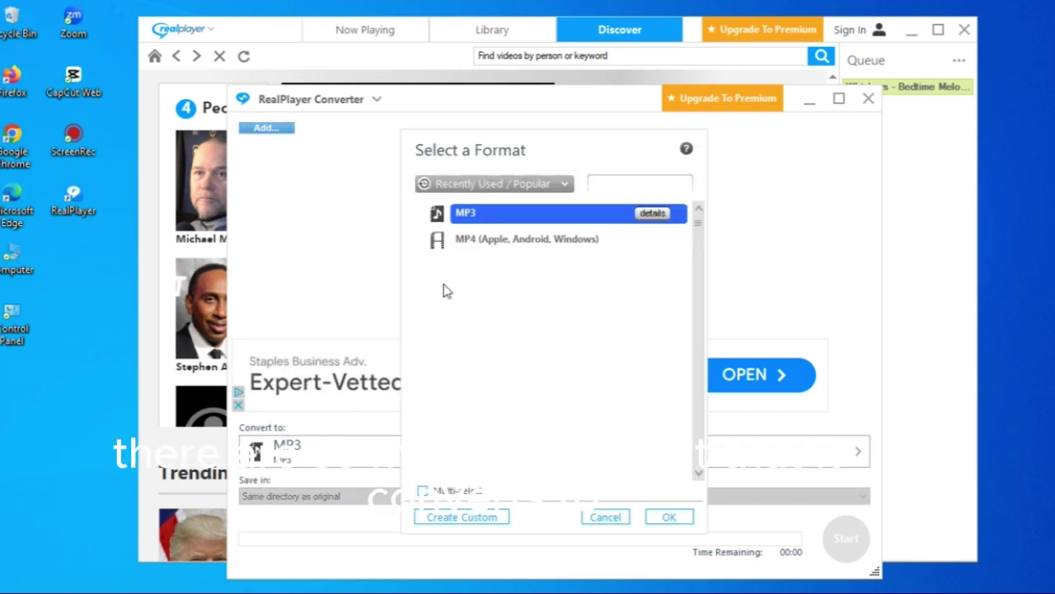
pyautogui.click(647, 216)
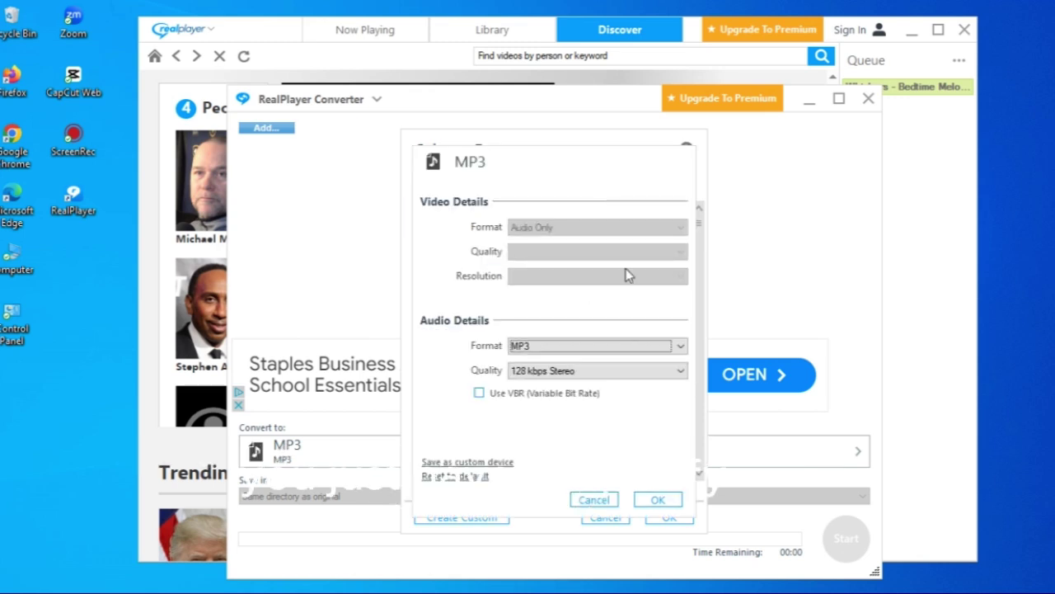
pyautogui.click(488, 159)
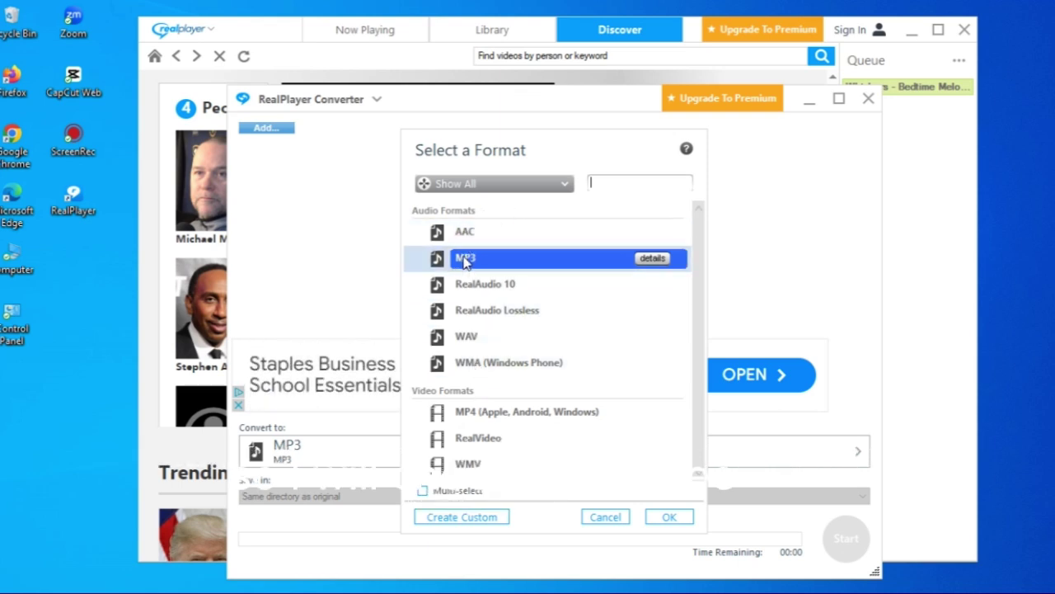
pyautogui.click(668, 516)
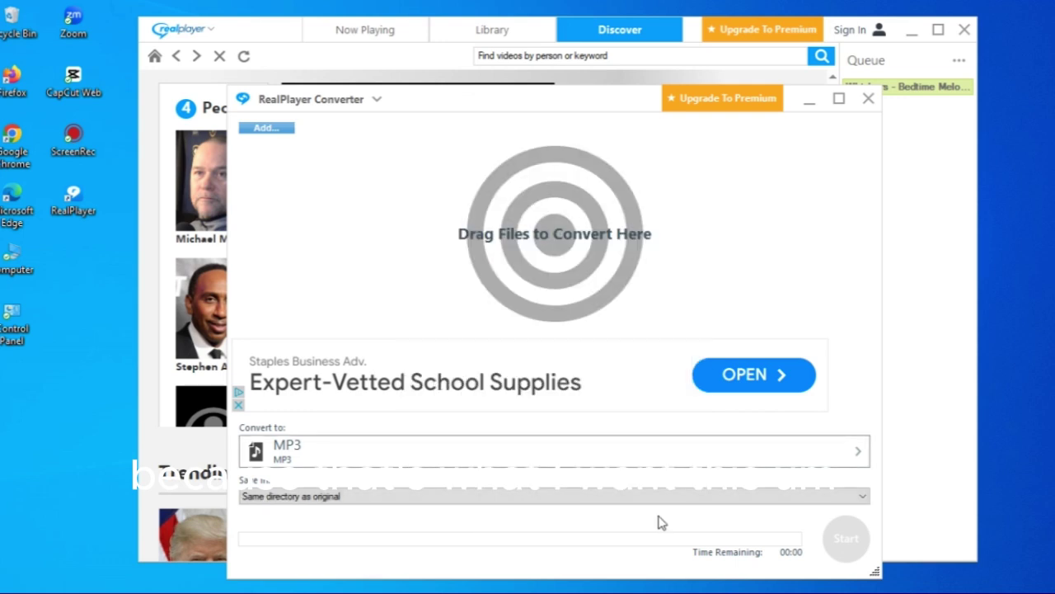
# Add the MP4 video "Noah video - Made with Clipchamp" from the Downloads folder to the conversion list
pyautogui.click(265, 130)
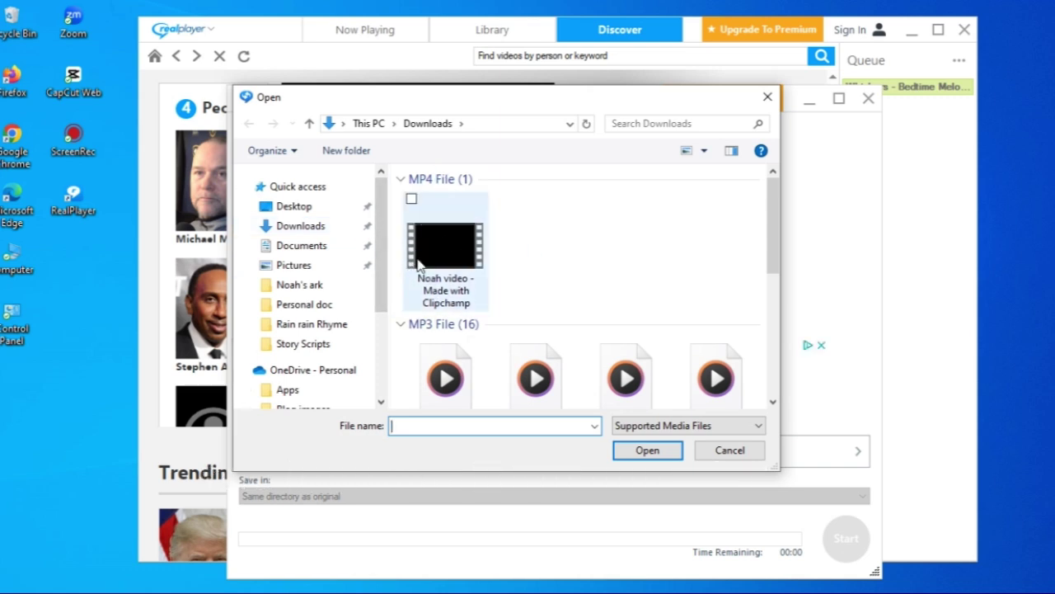
pyautogui.click(416, 206)
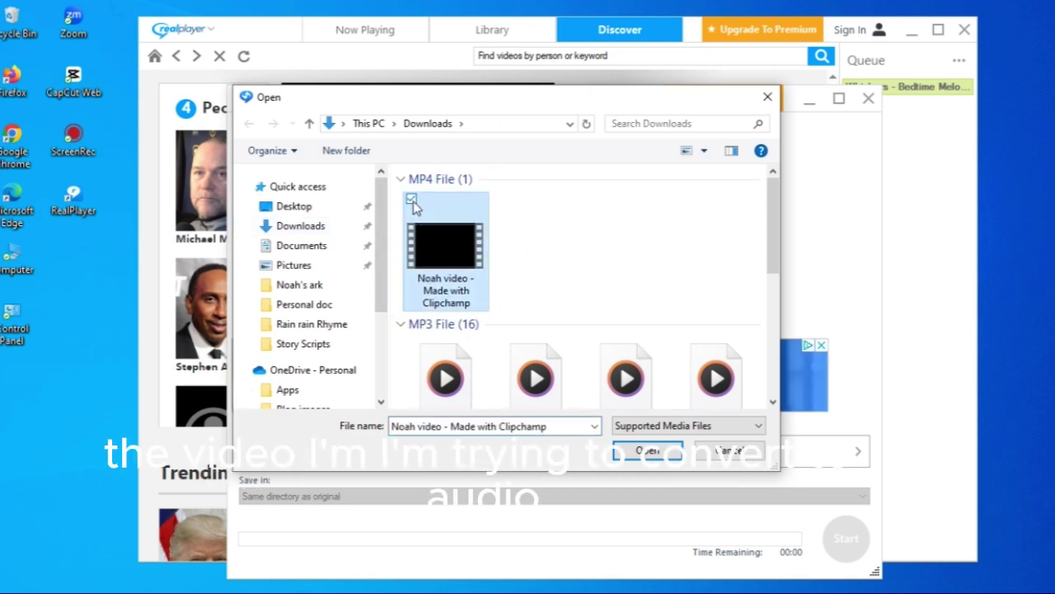
pyautogui.click(634, 449)
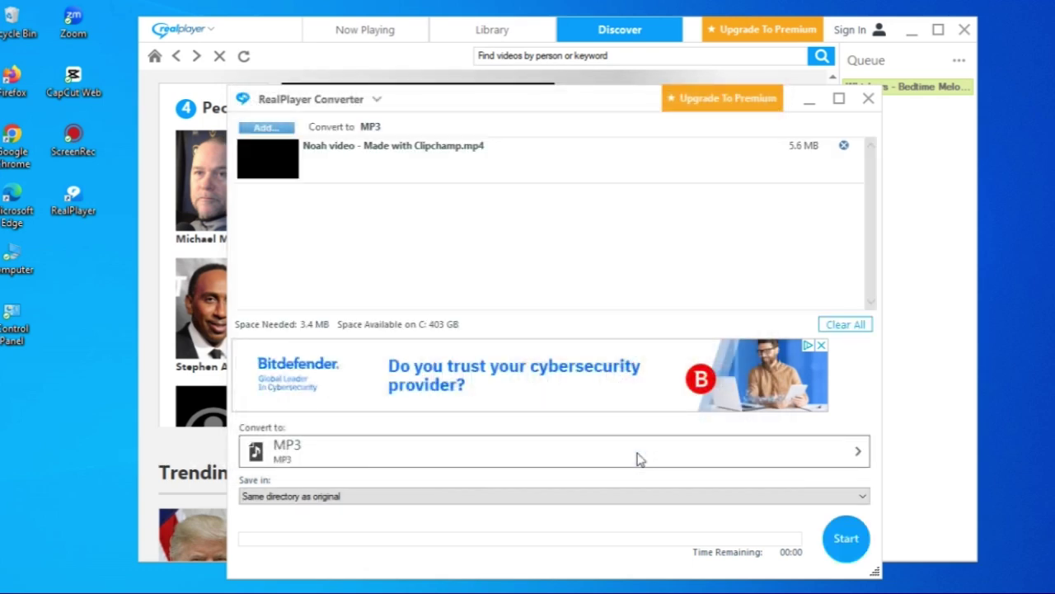
# Convert the listed video to MP3 in the same directory as the original, and close the converter and RealPlayer
pyautogui.click(846, 540)
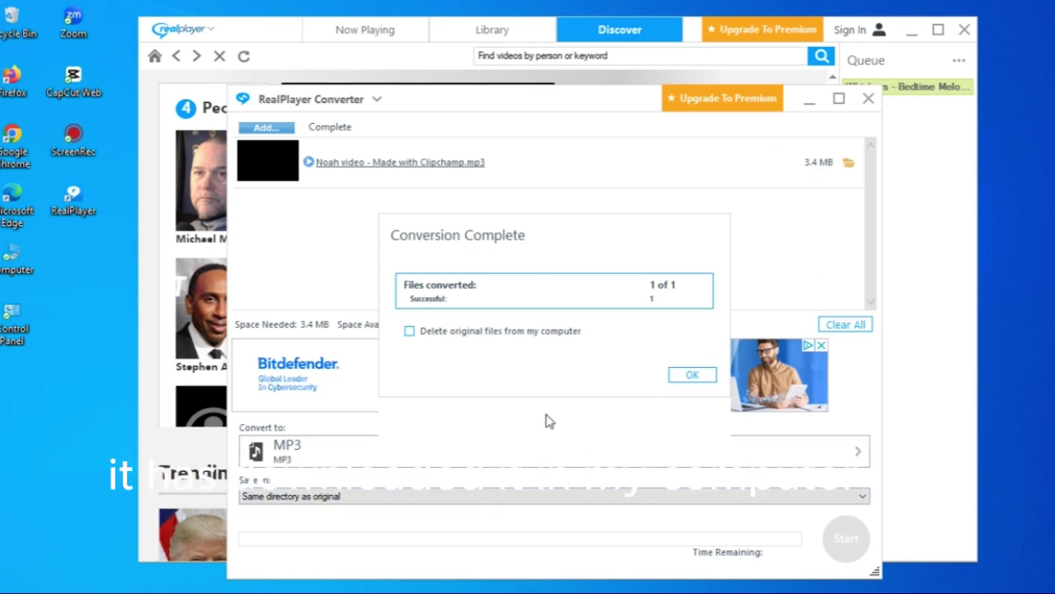
pyautogui.click(691, 376)
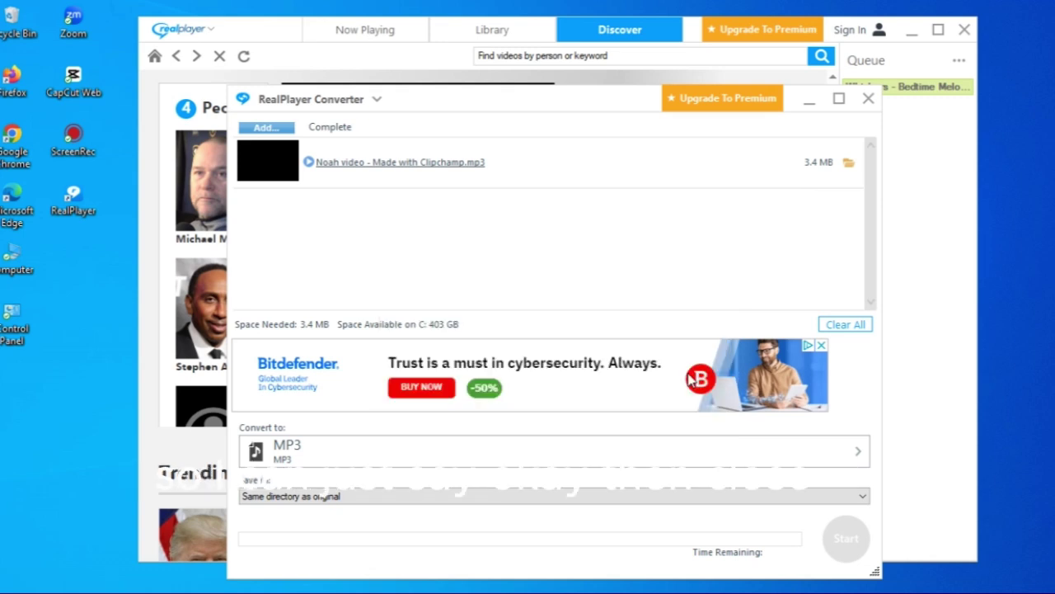
pyautogui.click(871, 101)
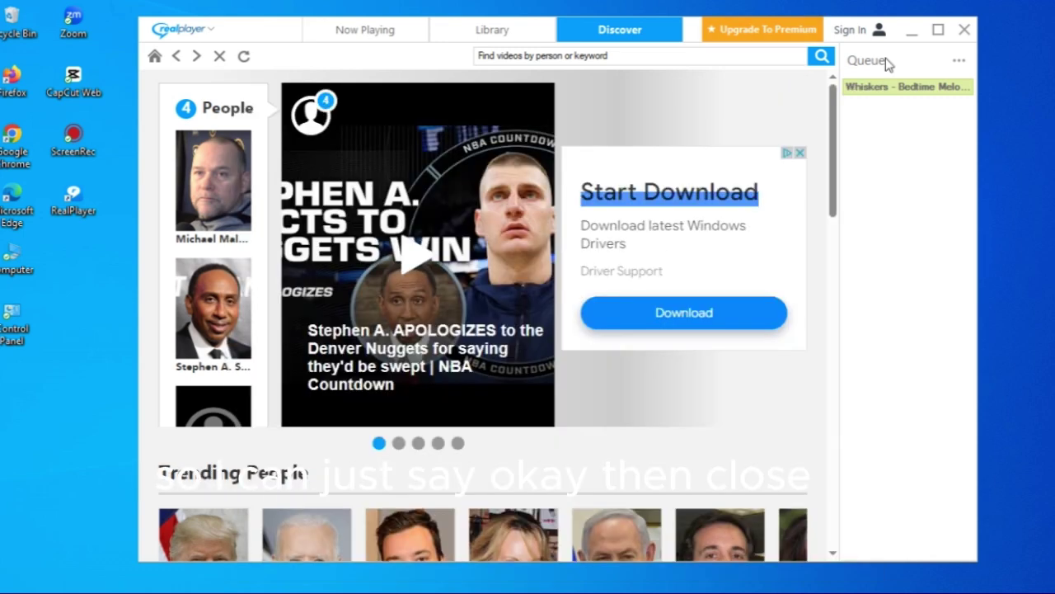
pyautogui.click(964, 31)
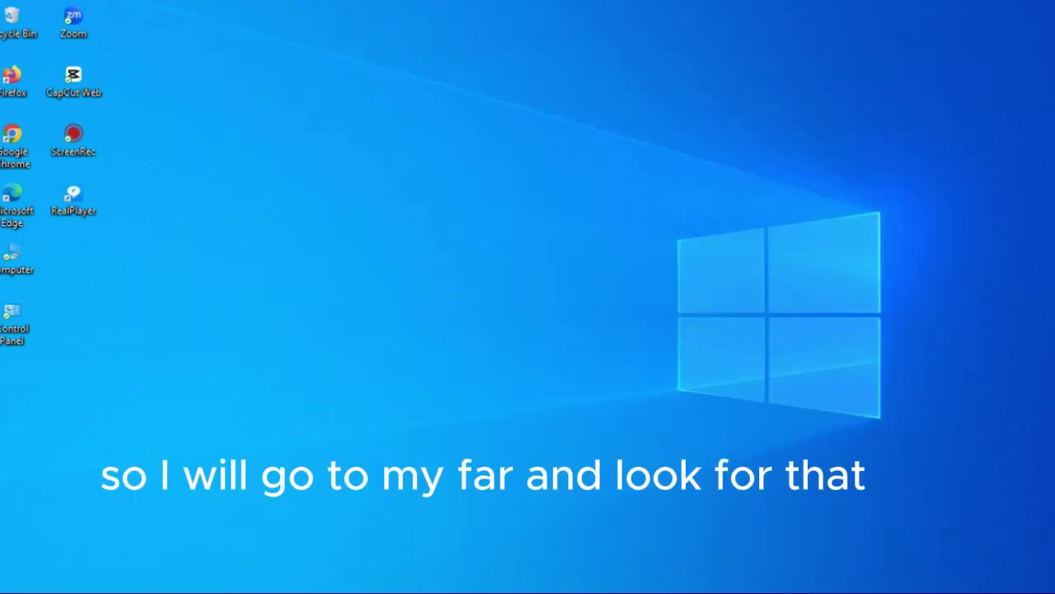
# Switch to File Explorer and look through the MP3 files in the Downloads folder
pyautogui.press('super+e')
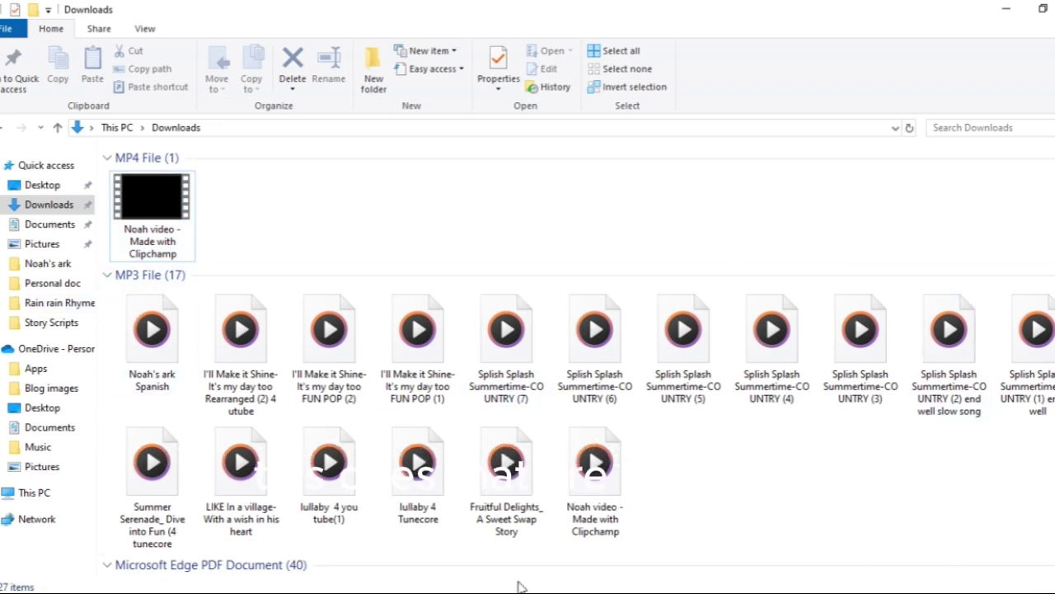
pyautogui.click(116, 294)
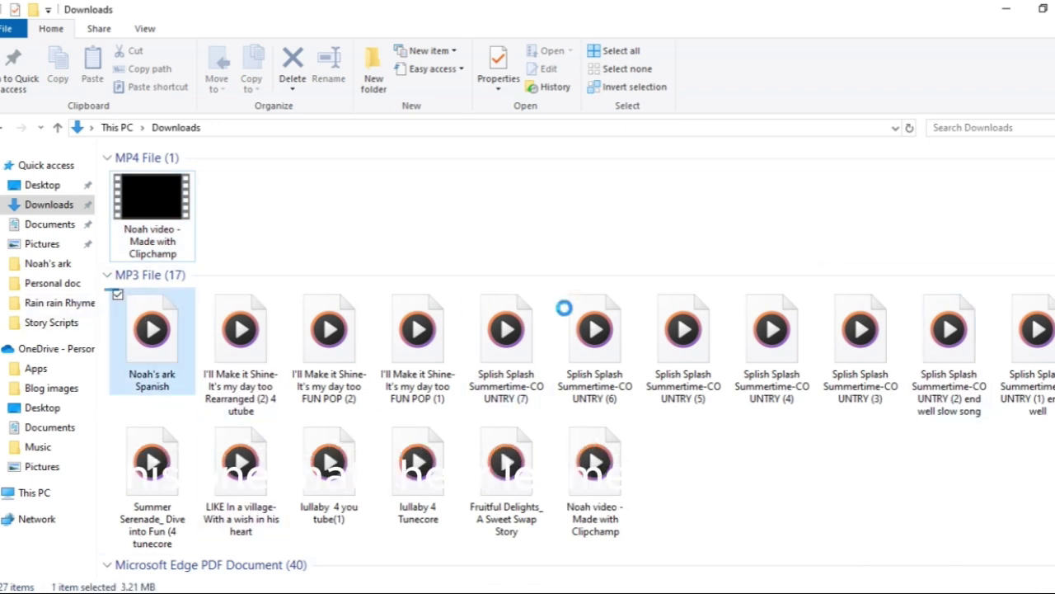
pyautogui.keyDown('shift'); pyautogui.click(806, 367); pyautogui.keyUp('shift')
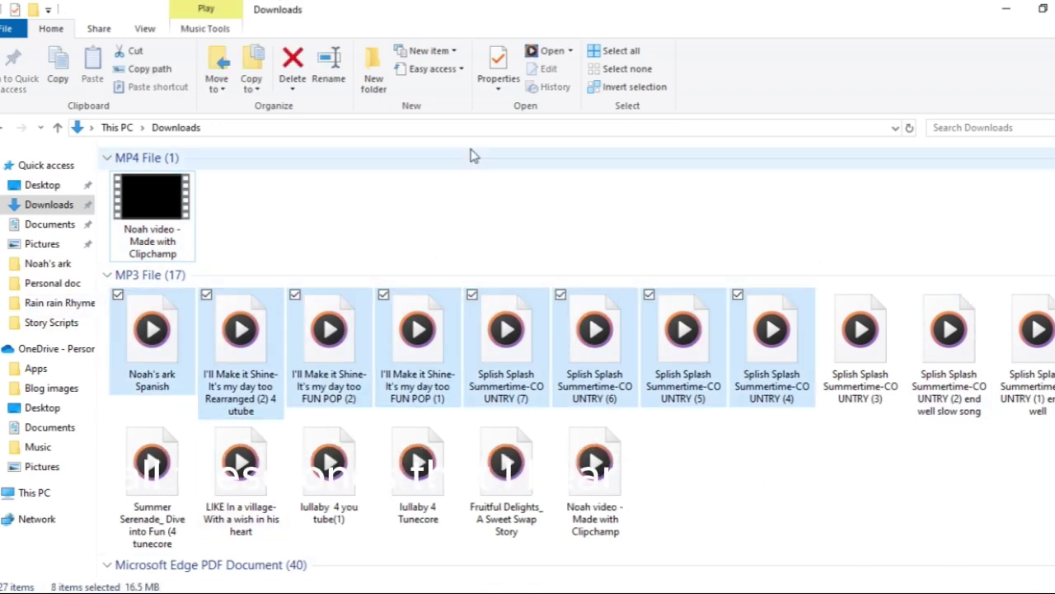
pyautogui.click(388, 231)
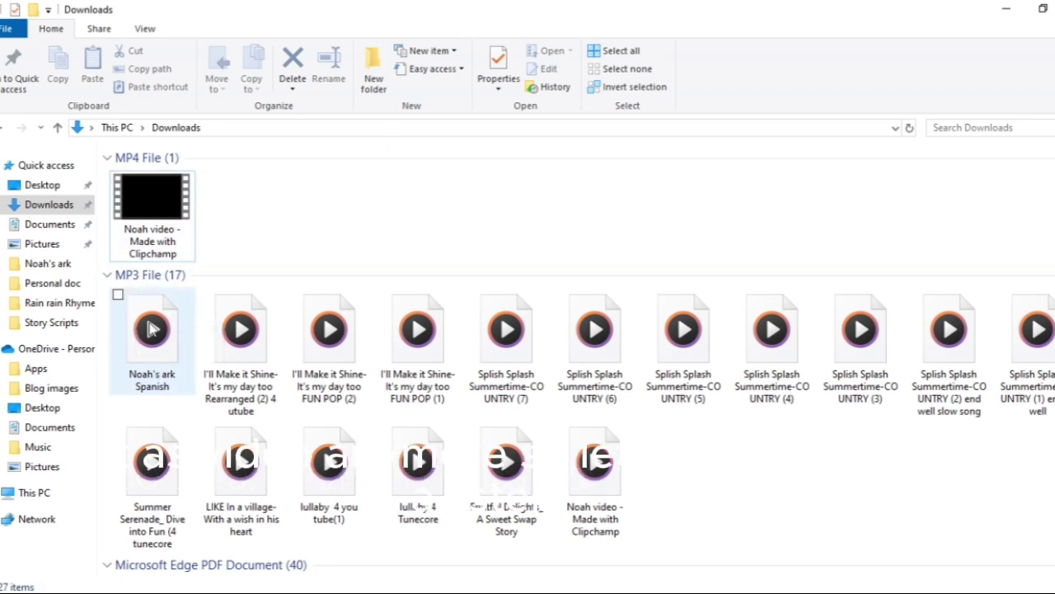
# Play the "Noah's ark Spanish" MP3 in Media Player, pause it, and close the player
pyautogui.doubleClick(150, 325)
pyautogui.rightClick(150, 325)
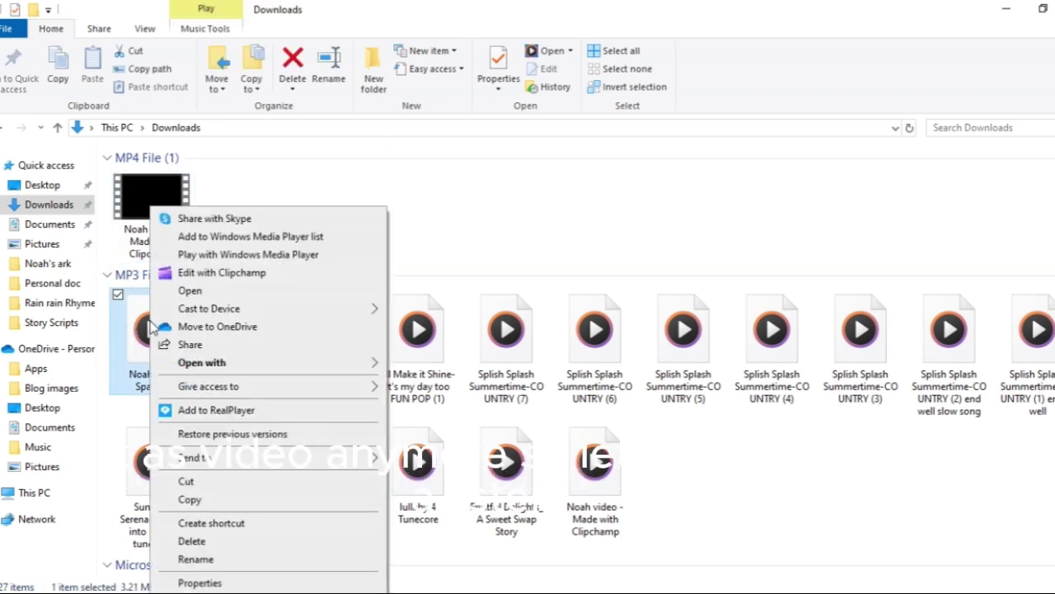
pyautogui.click(194, 293)
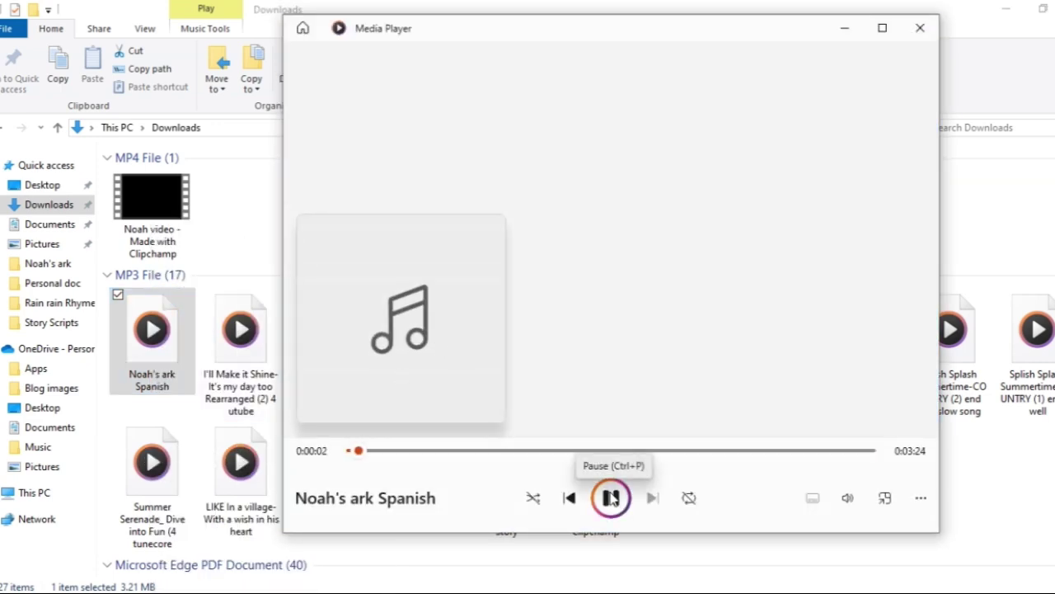
pyautogui.click(611, 498)
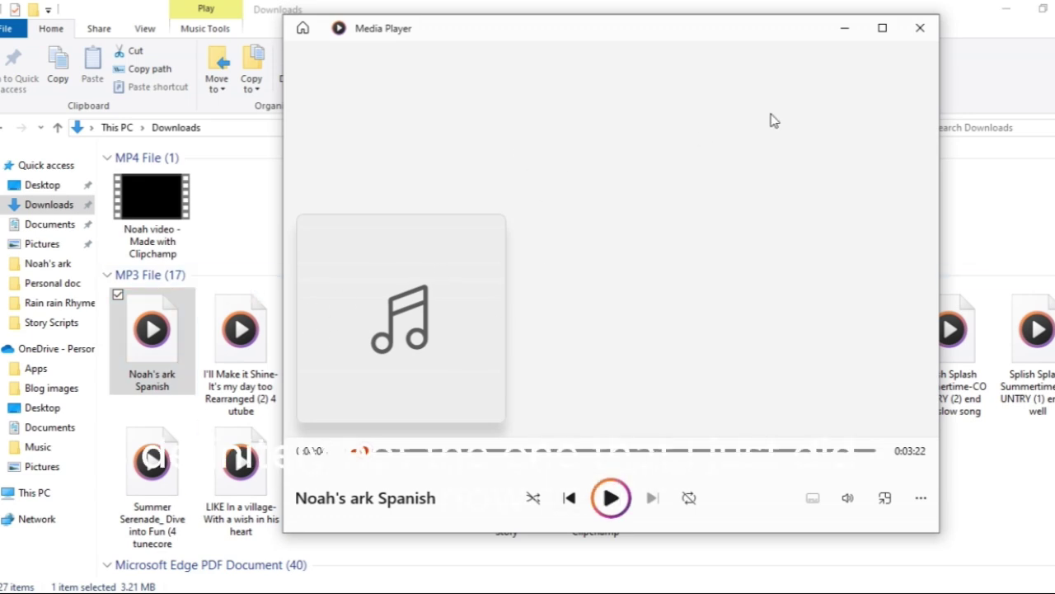
pyautogui.click(920, 28)
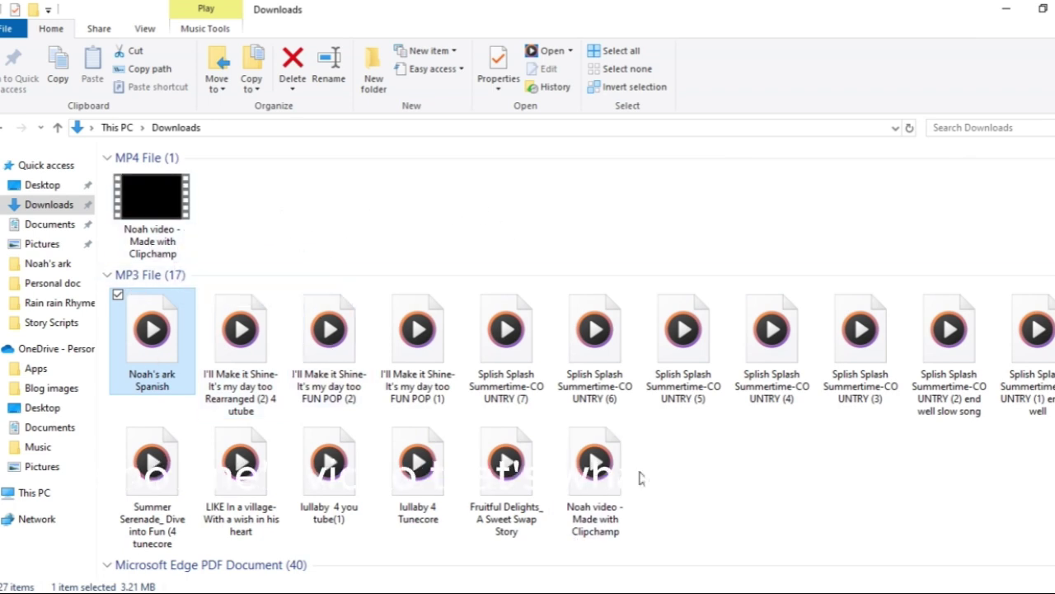
# Play the "Noah video - Made with Clipchamp" MP3 in Media Player, pause it, and close the player
pyautogui.click(594, 491)
pyautogui.doubleClick(588, 487)
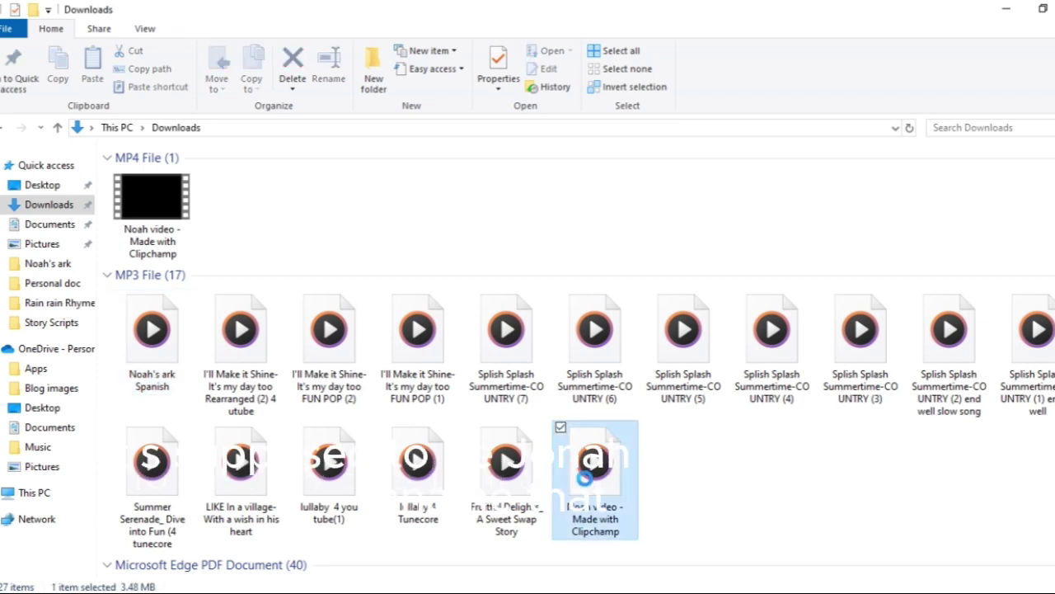
pyautogui.rightClick(586, 477)
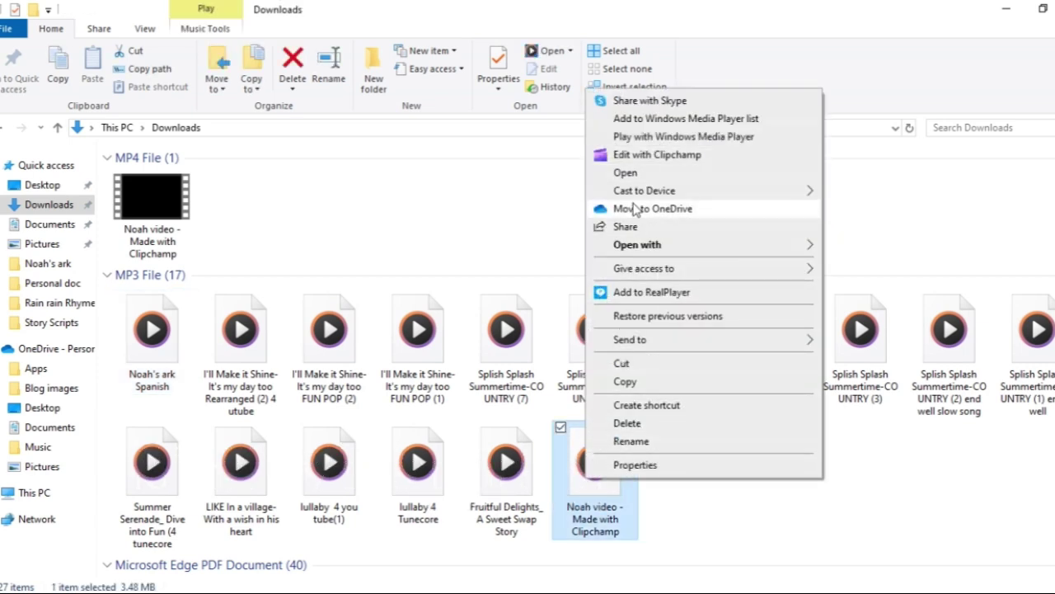
pyautogui.click(646, 176)
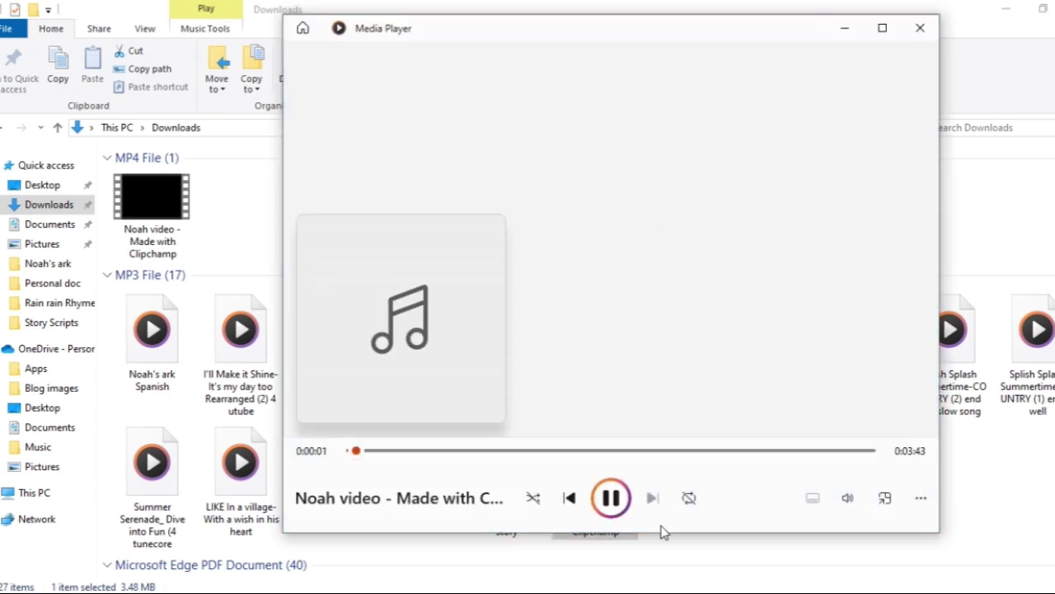
pyautogui.click(610, 498)
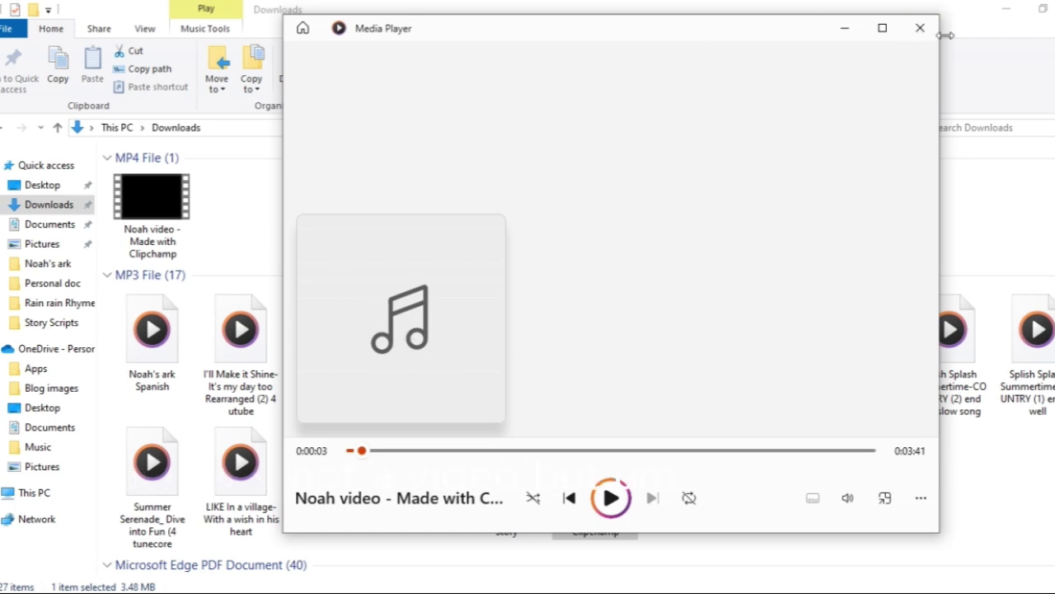
pyautogui.click(920, 28)
pyautogui.moveTo(211, 174); pyautogui.dragTo(325, 247)
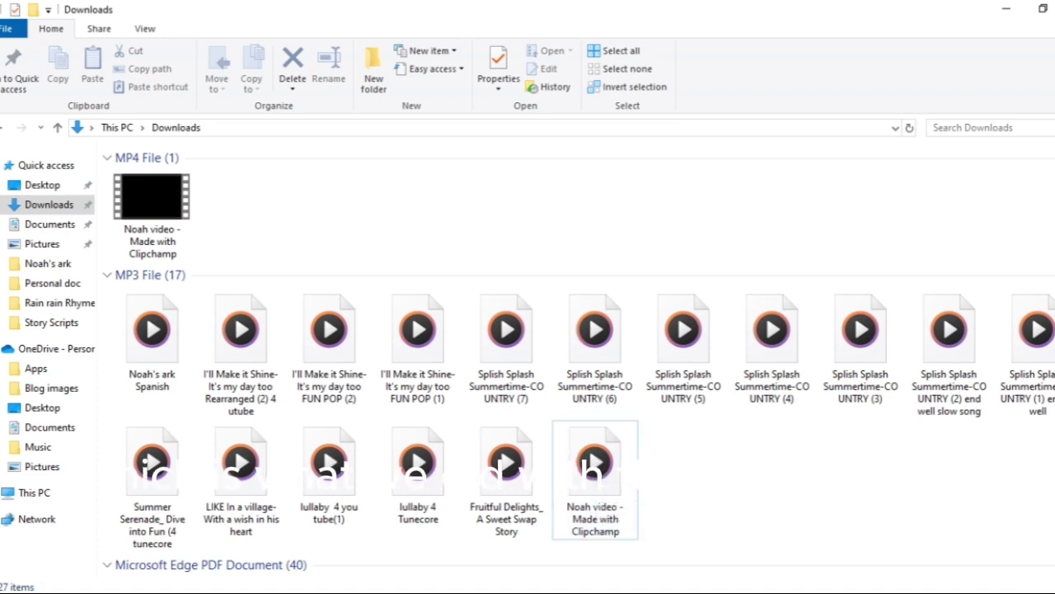
# Switch to RealPlayer and look through the music clips in its library
pyautogui.press('super+s')
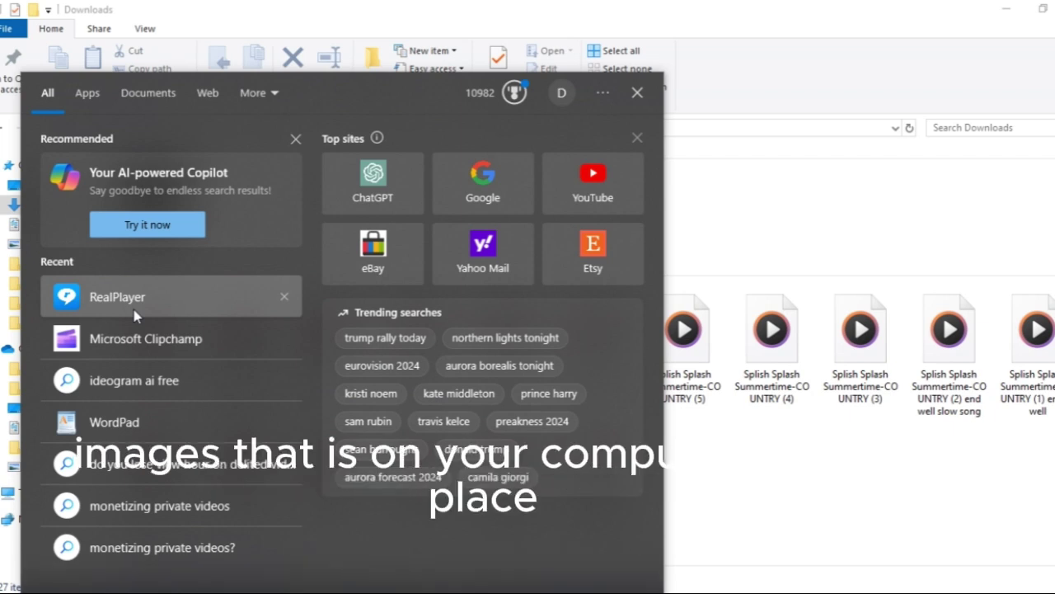
pyautogui.press('Escape')
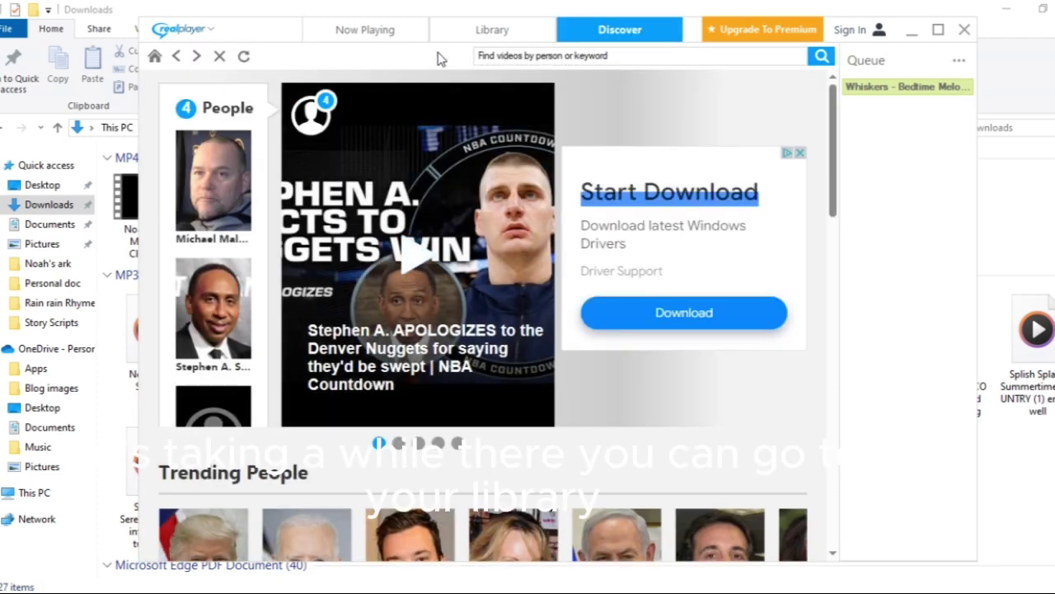
pyautogui.click(492, 29)
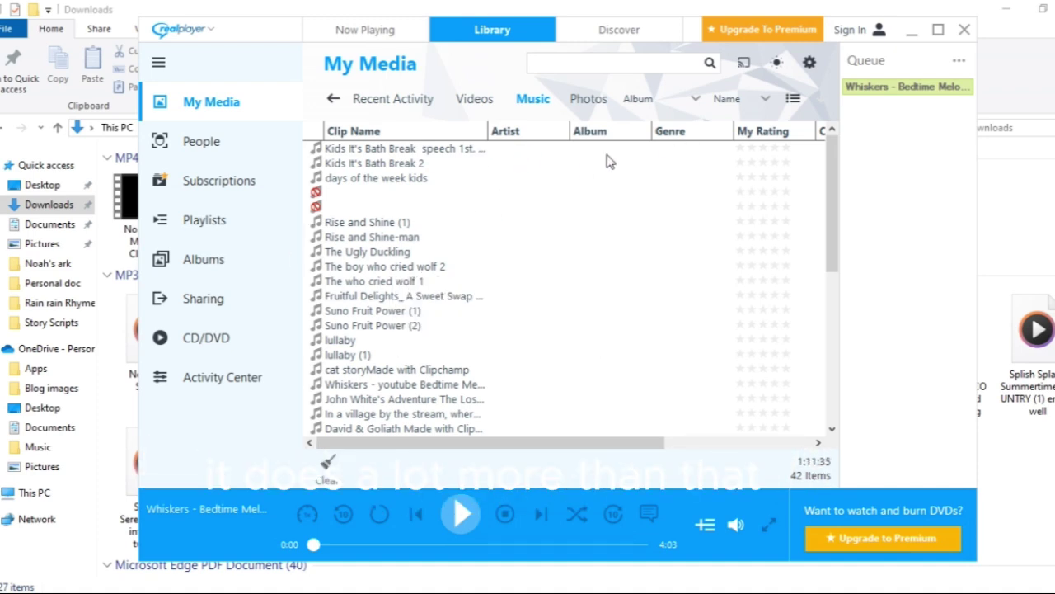
pyautogui.scroll(-8, 414, 221)
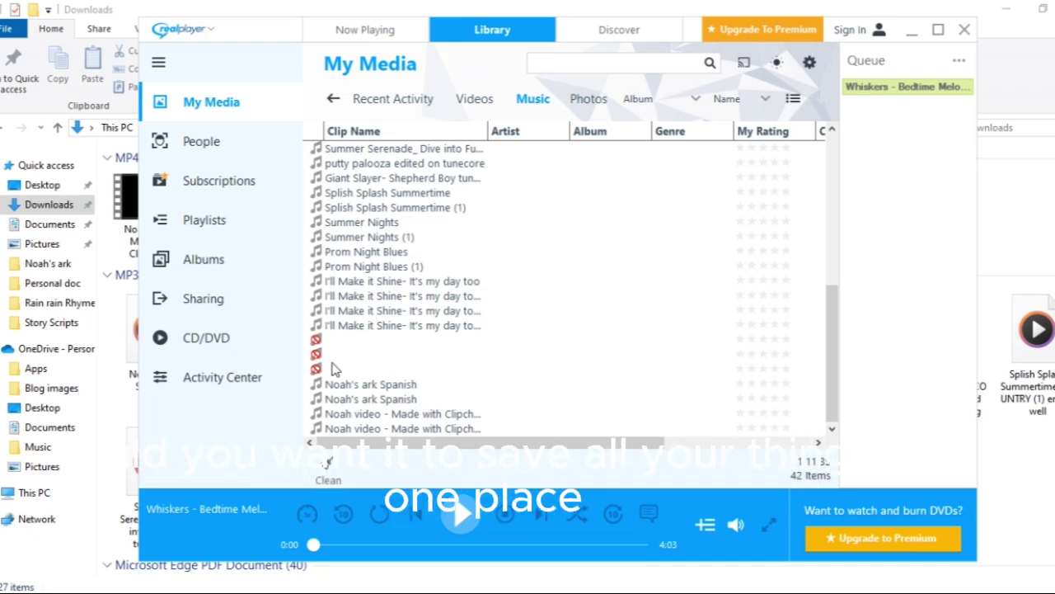
pyautogui.scroll(7, 396, 318)
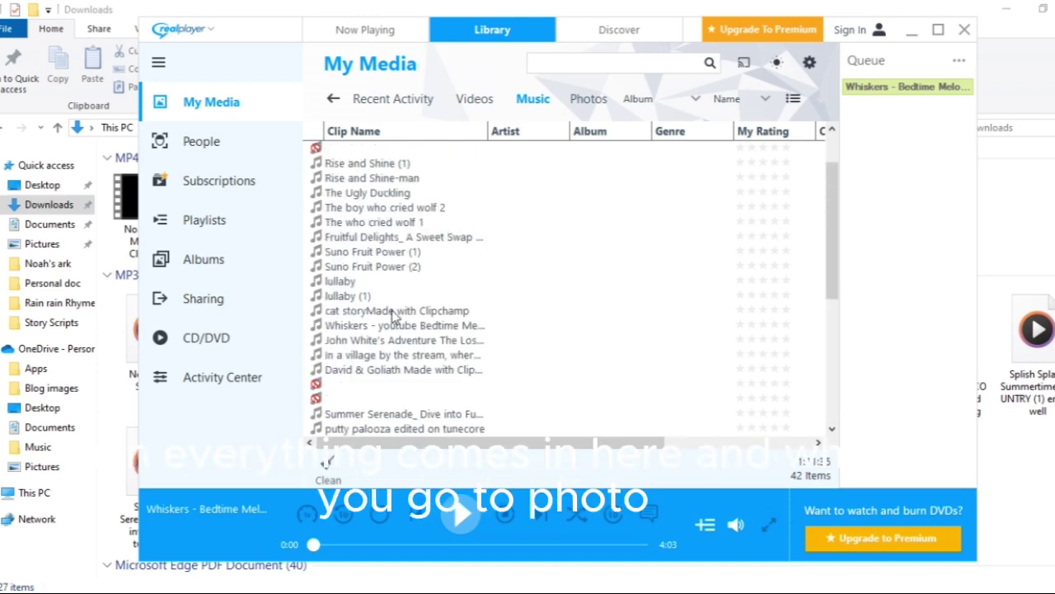
# Browse the photos in the RealPlayer library
pyautogui.click(591, 105)
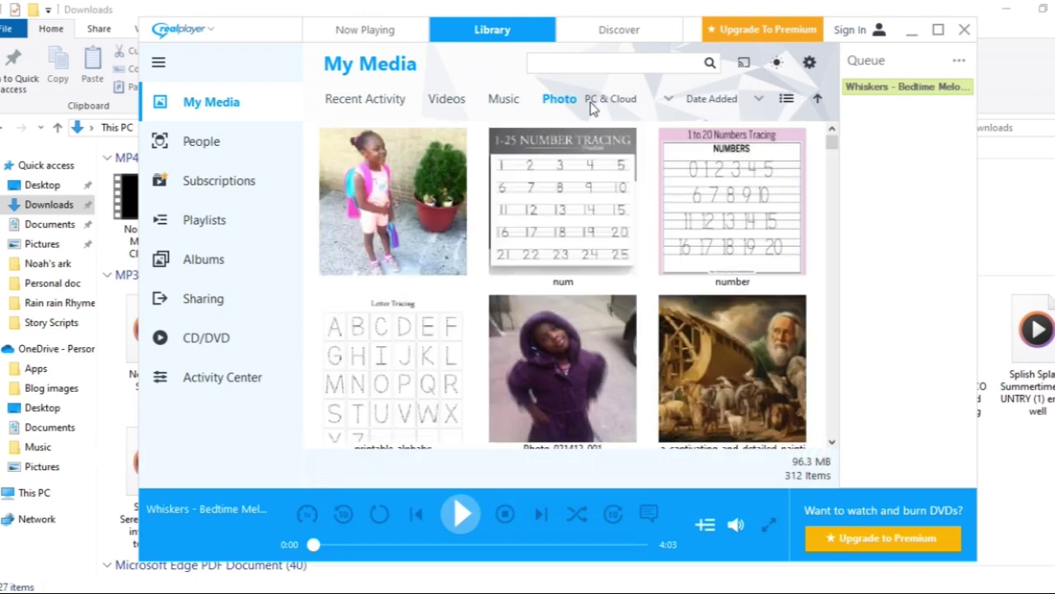
pyautogui.scroll(-3, 670, 305)
pyautogui.scroll(-10, 669, 305)
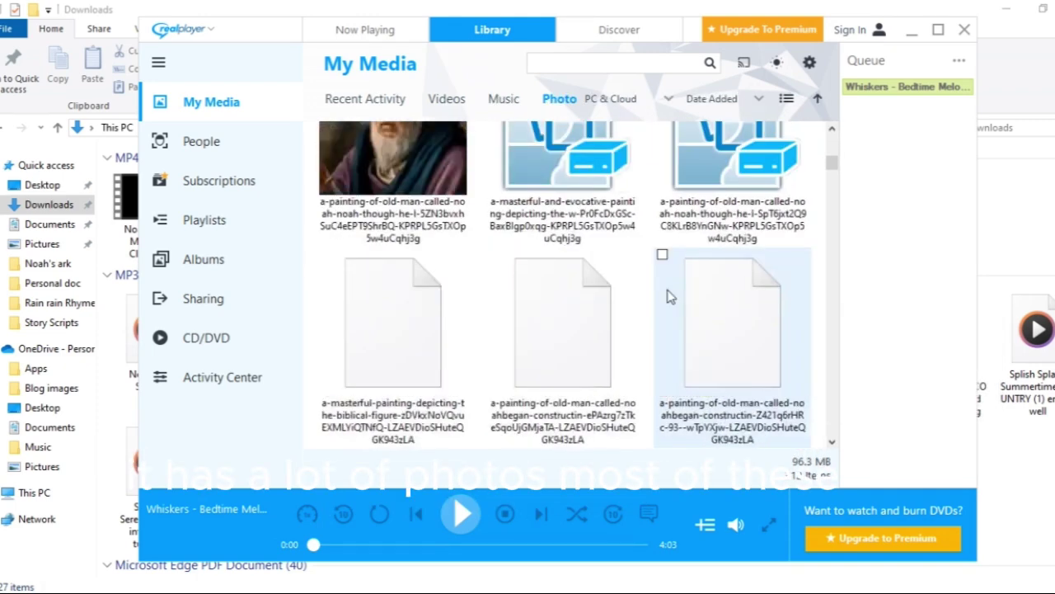
pyautogui.scroll(-10, 669, 296)
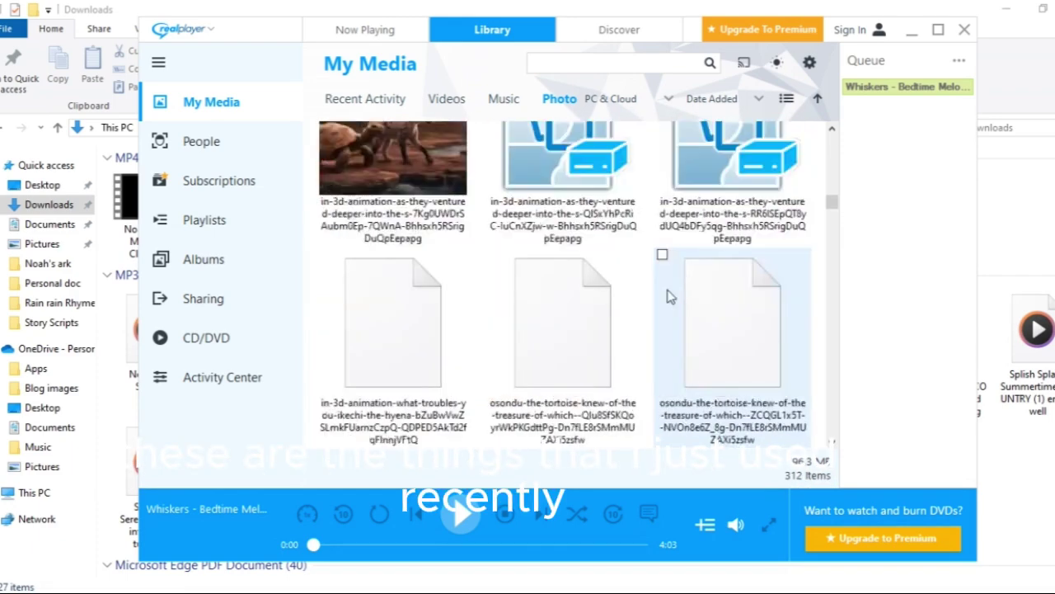
pyautogui.scroll(-10, 669, 297)
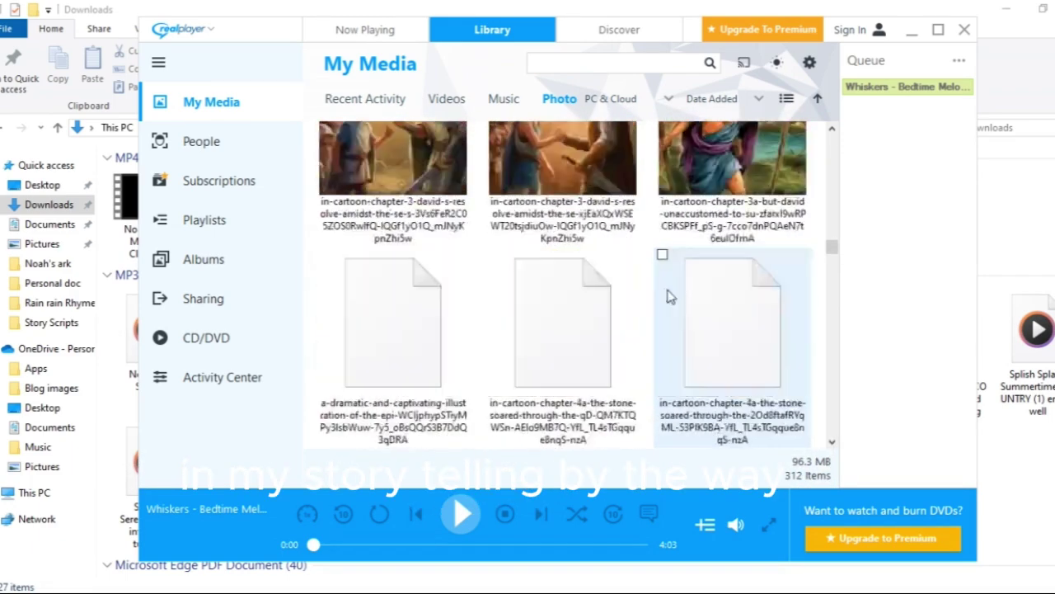
pyautogui.scroll(-10, 675, 288)
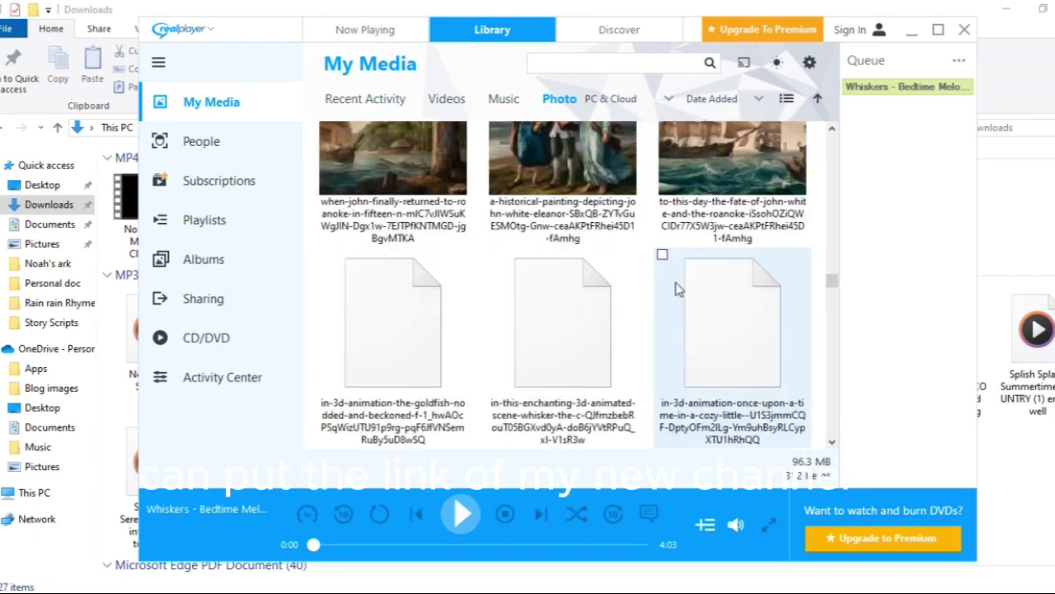
pyautogui.scroll(-10, 675, 289)
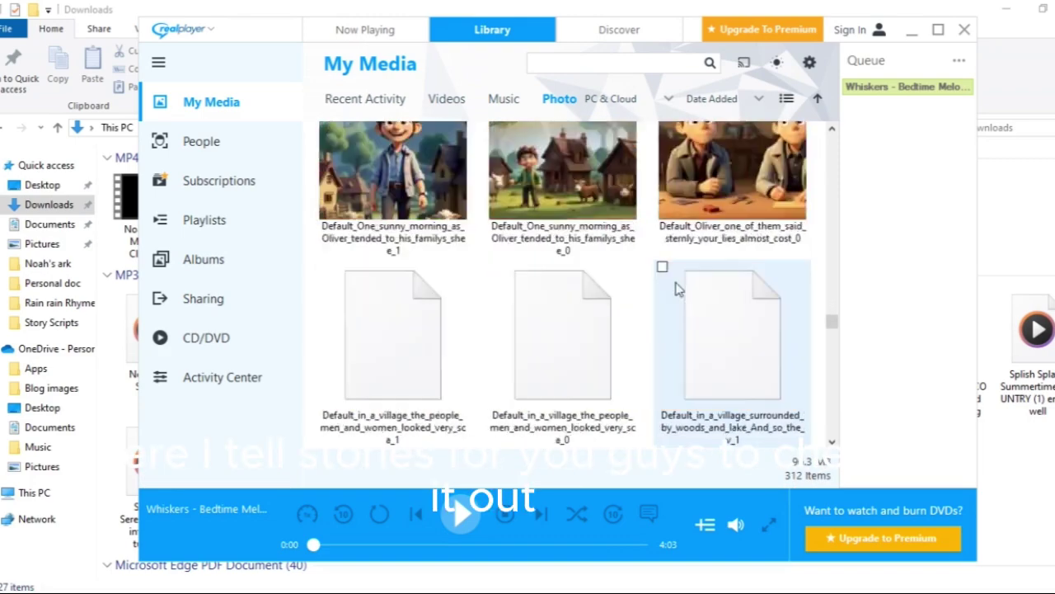
pyautogui.scroll(-10, 680, 288)
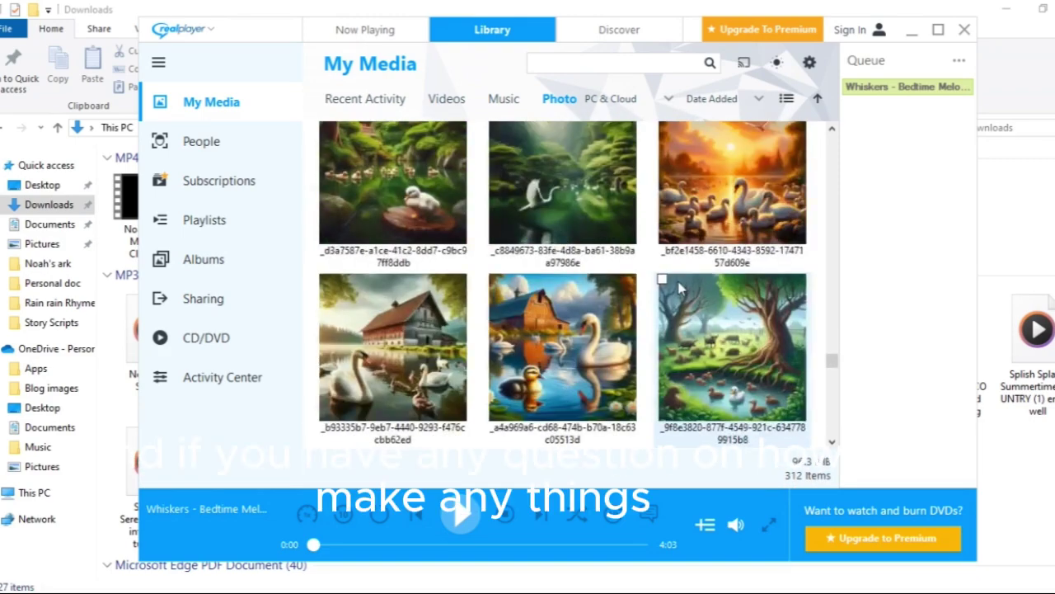
pyautogui.scroll(-2, 680, 287)
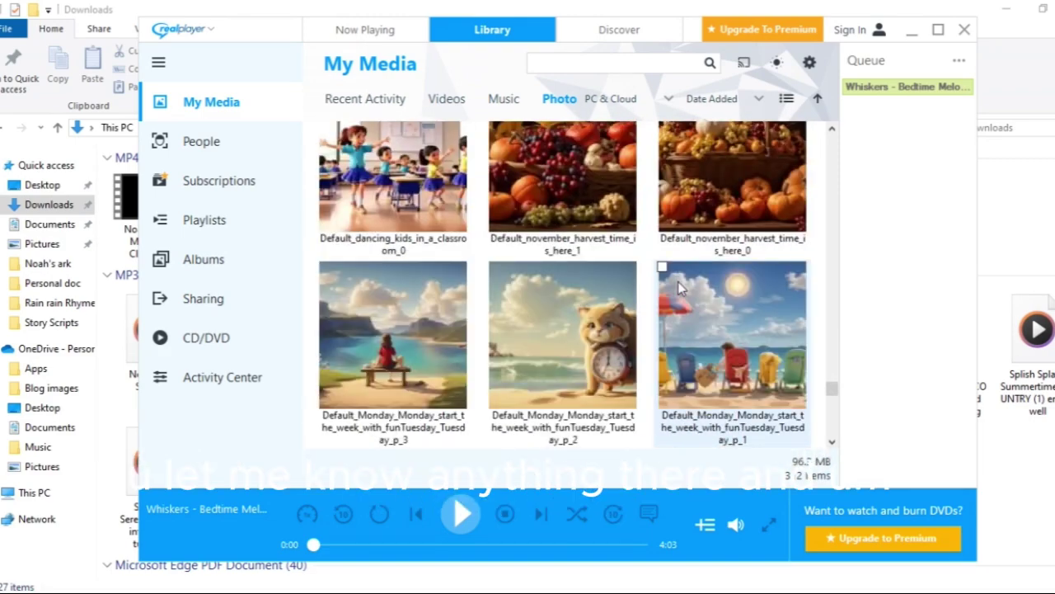
pyautogui.scroll(-10, 680, 287)
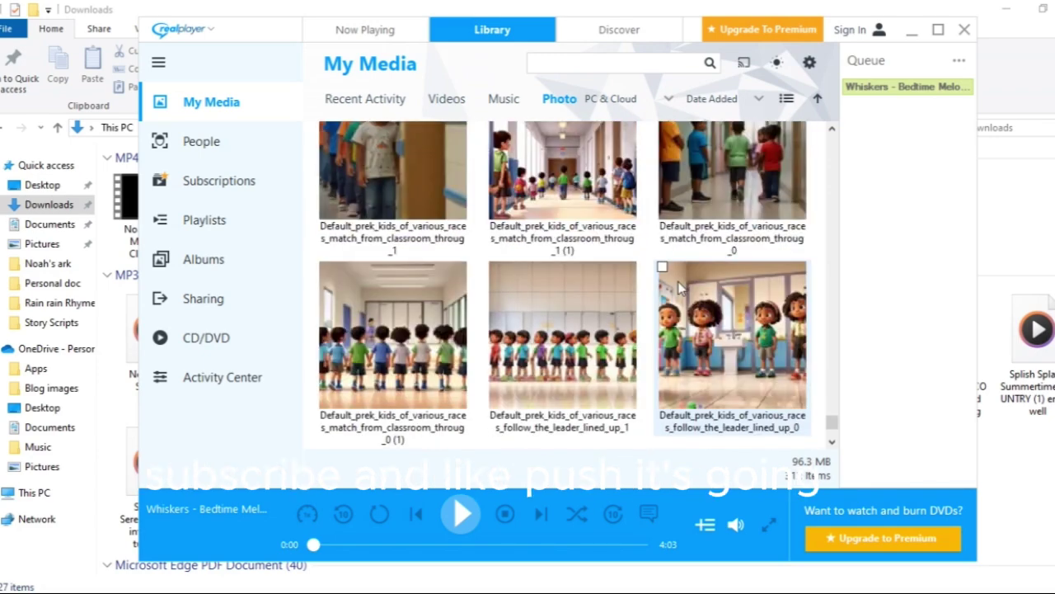
pyautogui.scroll(6, 681, 286)
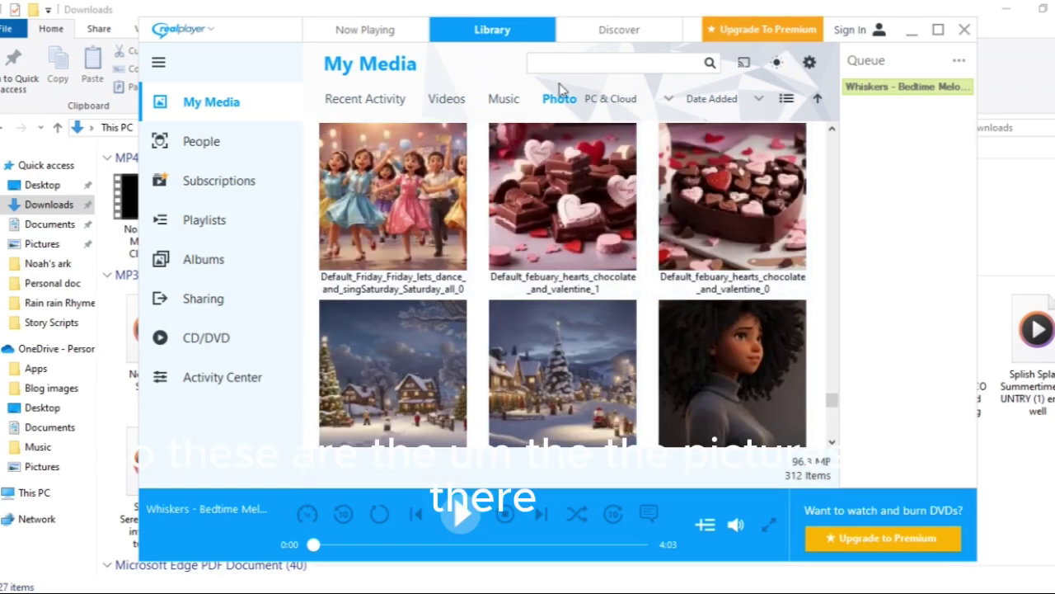
pyautogui.scroll(3, 662, 254)
pyautogui.scroll(-1, 662, 254)
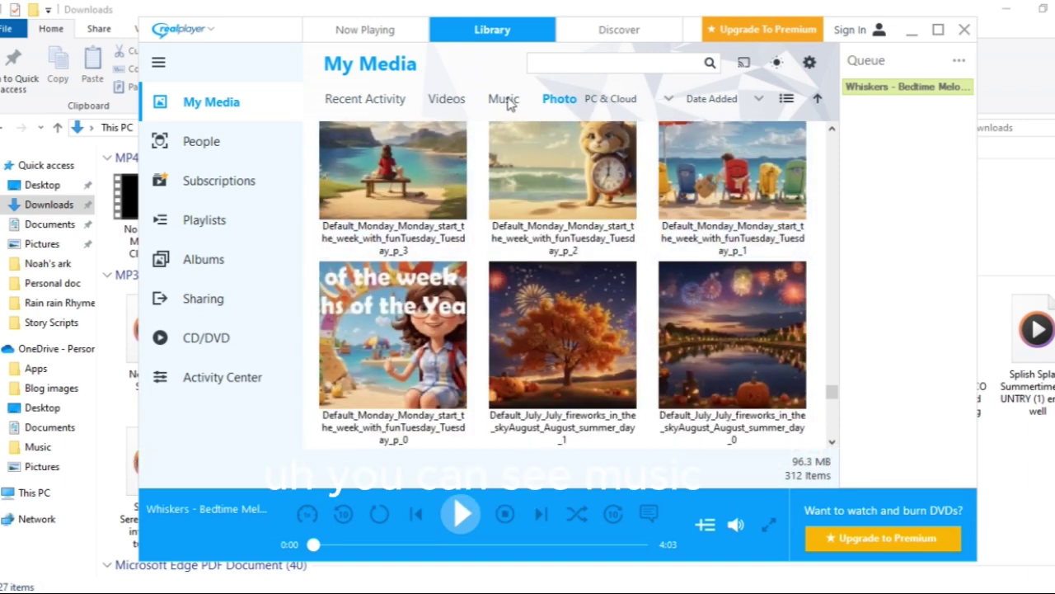
# Check the library's music section, and browse through its video collection
pyautogui.click(505, 100)
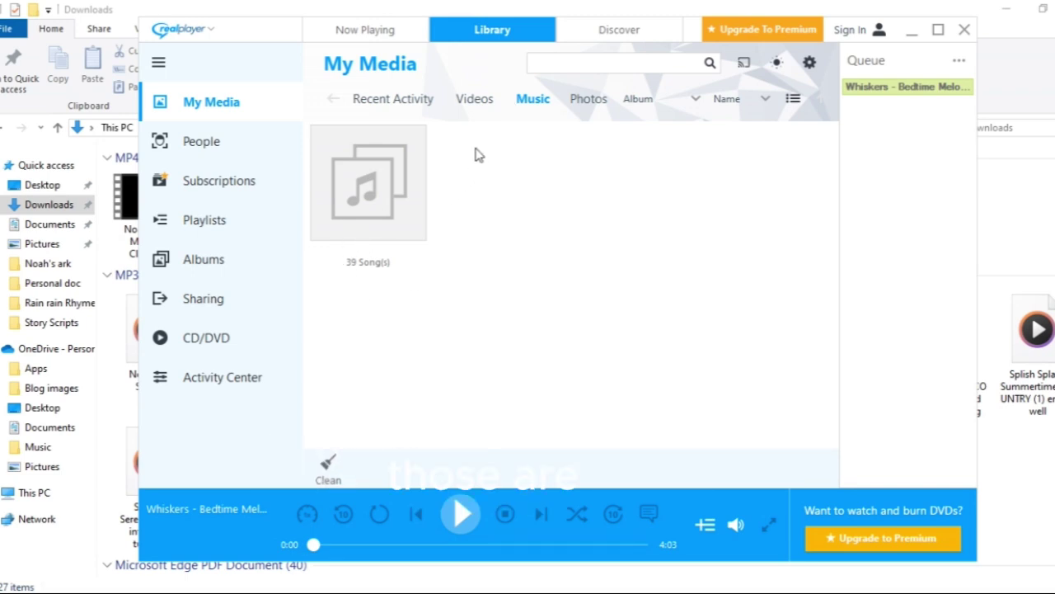
pyautogui.click(473, 99)
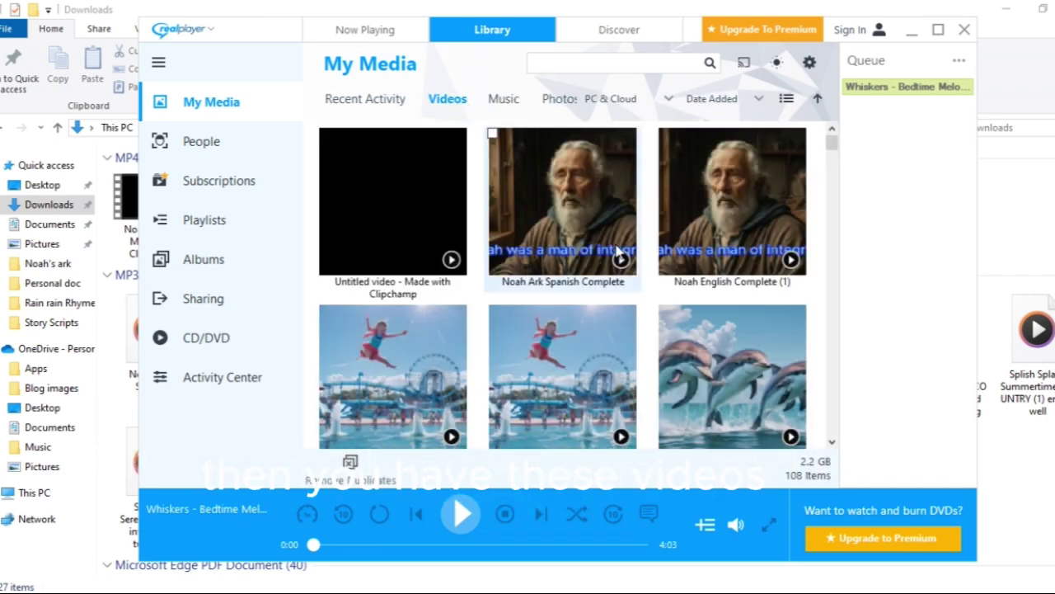
pyautogui.scroll(-15, 618, 251)
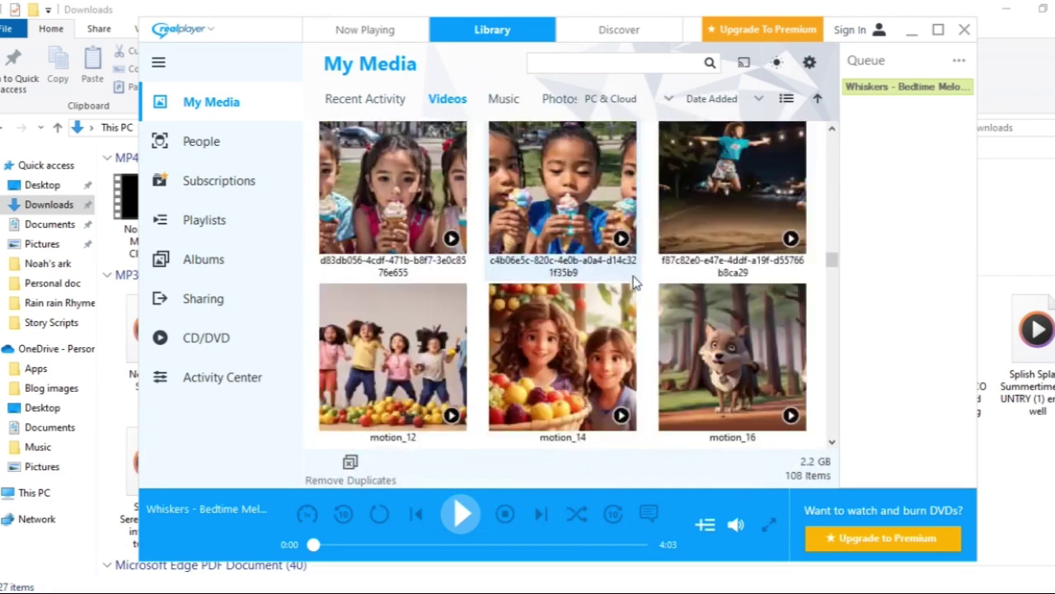
pyautogui.scroll(-15, 635, 283)
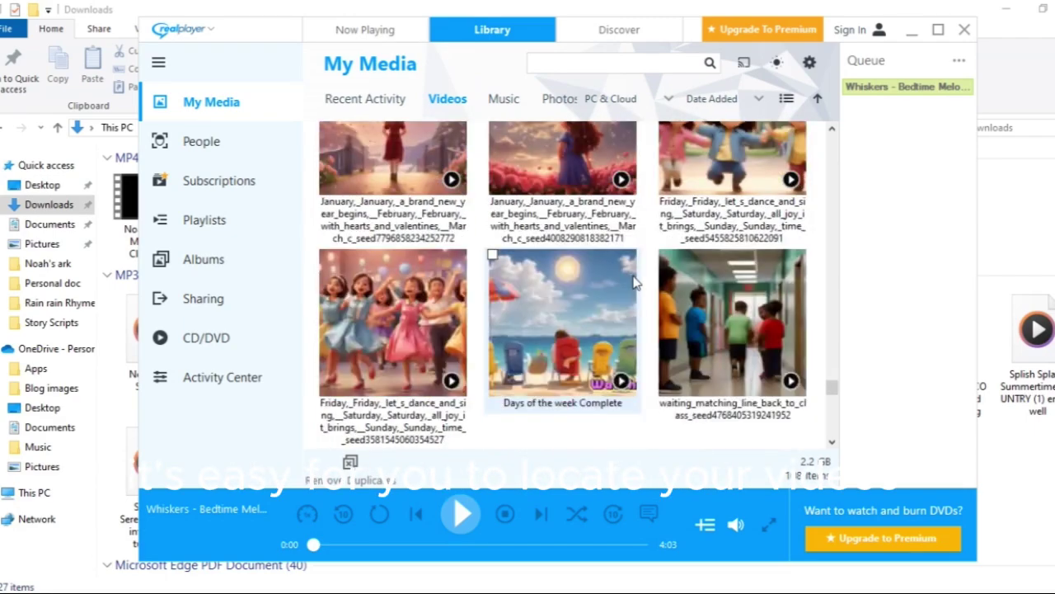
pyautogui.scroll(-3, 635, 283)
pyautogui.scroll(-3, 647, 313)
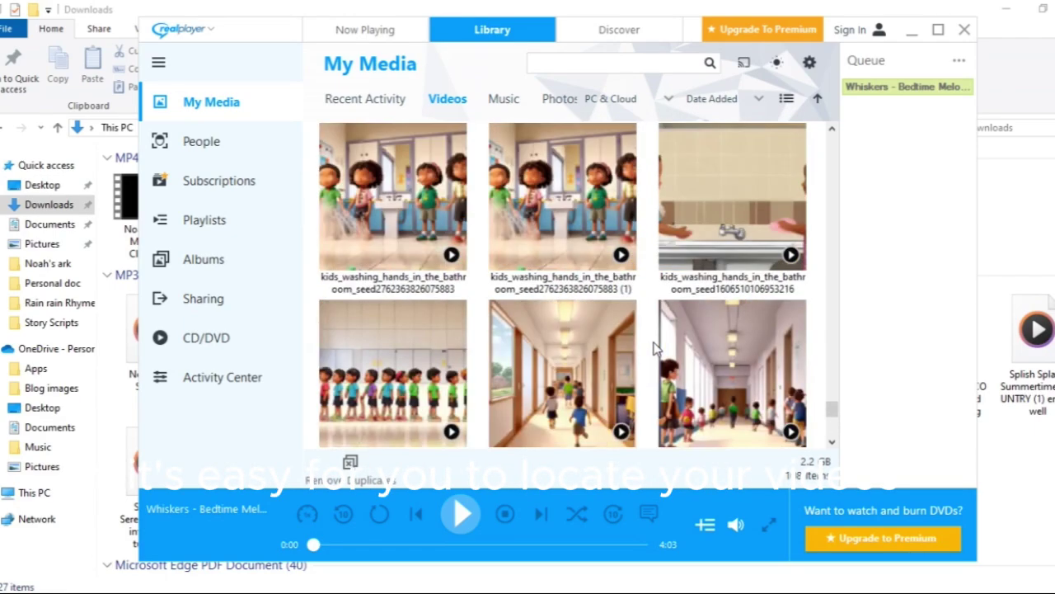
pyautogui.scroll(20, 654, 348)
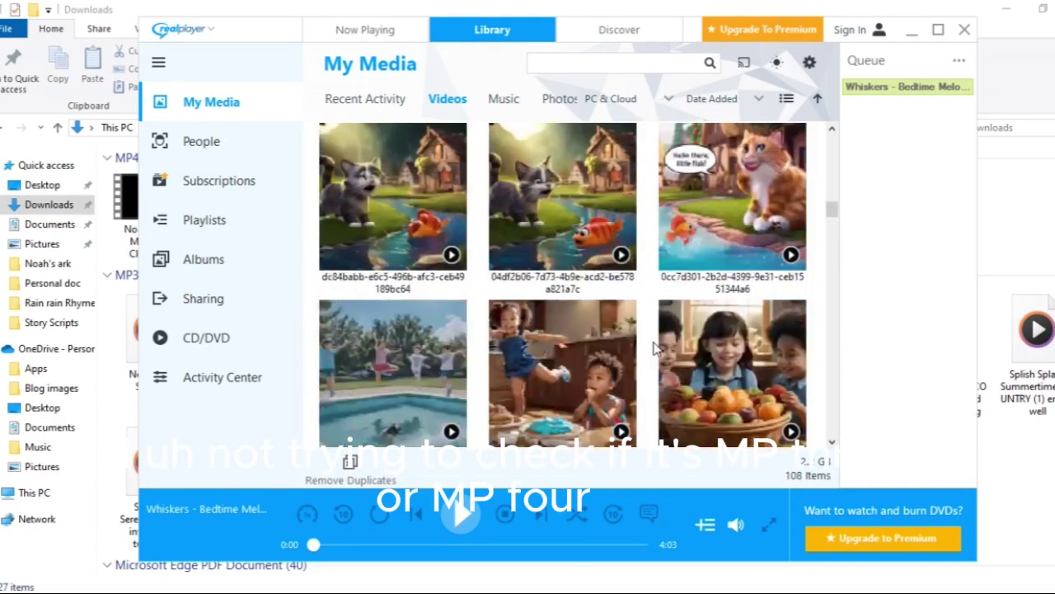
pyautogui.scroll(5, 654, 348)
pyautogui.scroll(-6, 654, 348)
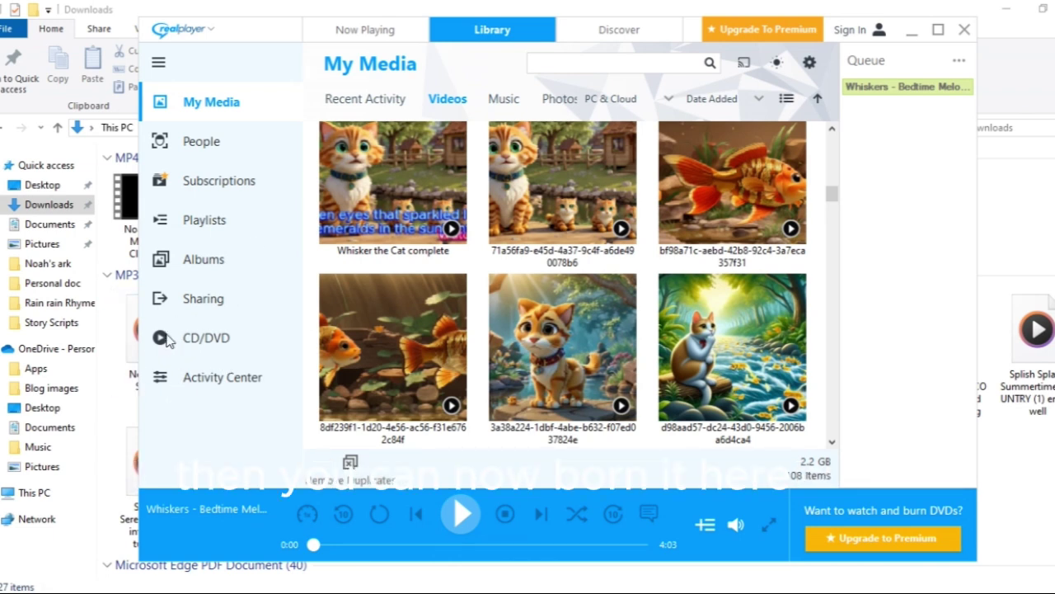
# Return to the library's music section, collapse and re-expand the navigation sidebar, and close RealPlayer
pyautogui.click(503, 100)
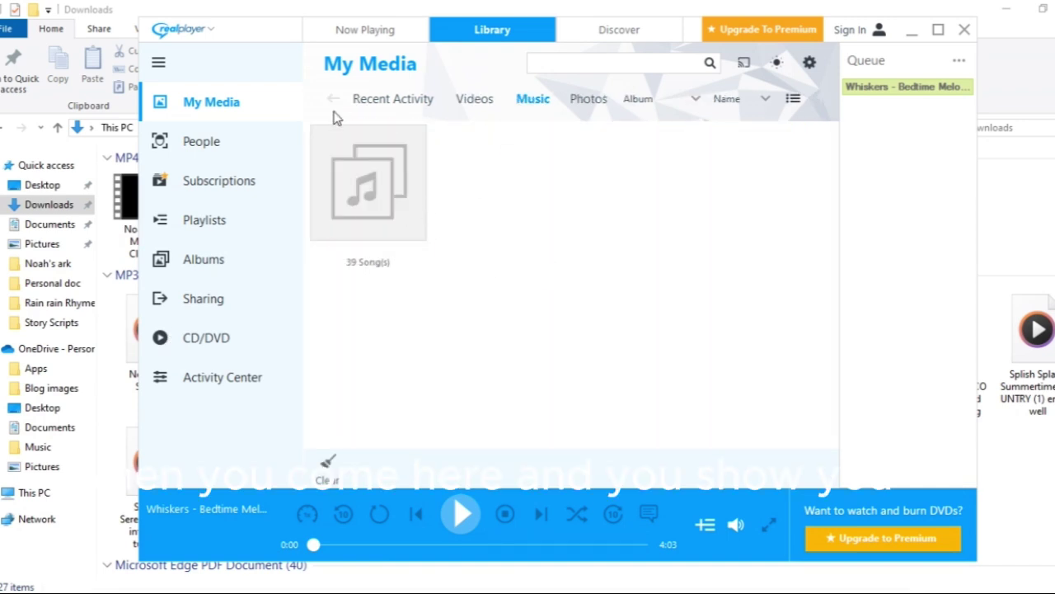
pyautogui.click(159, 63)
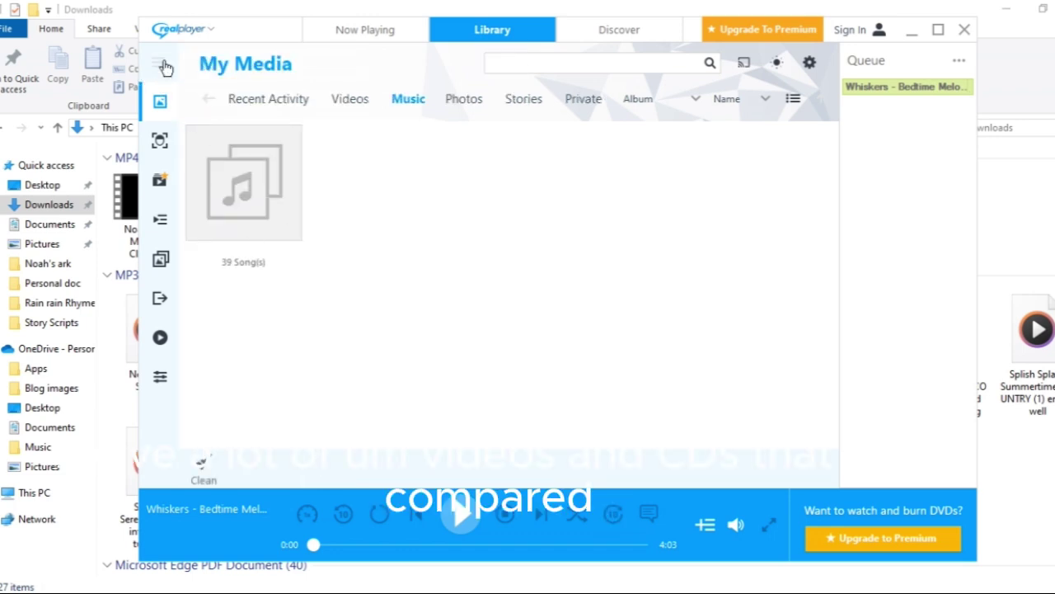
pyautogui.click(159, 64)
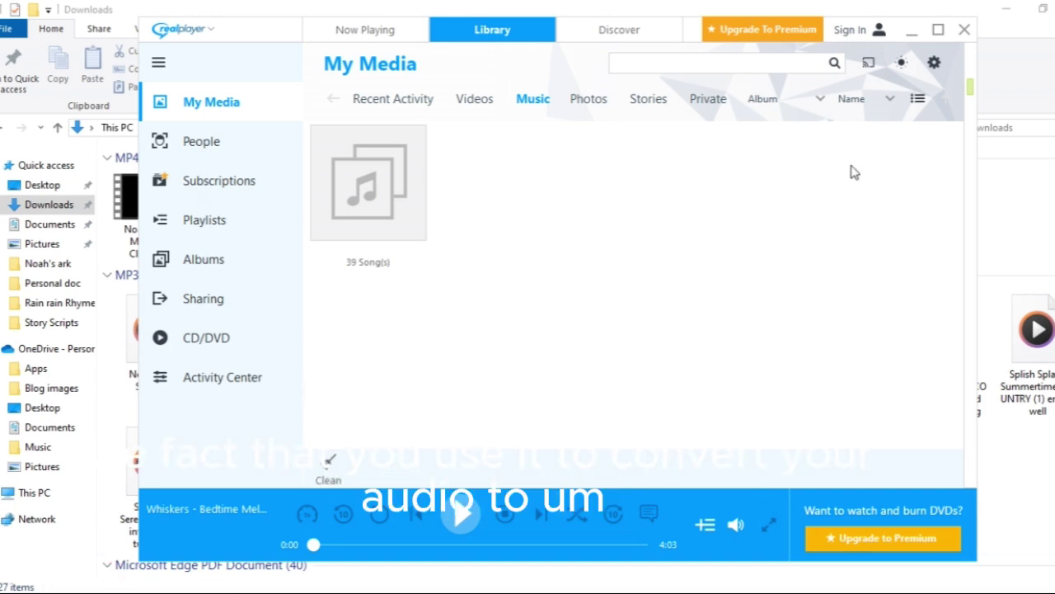
pyautogui.click(963, 31)
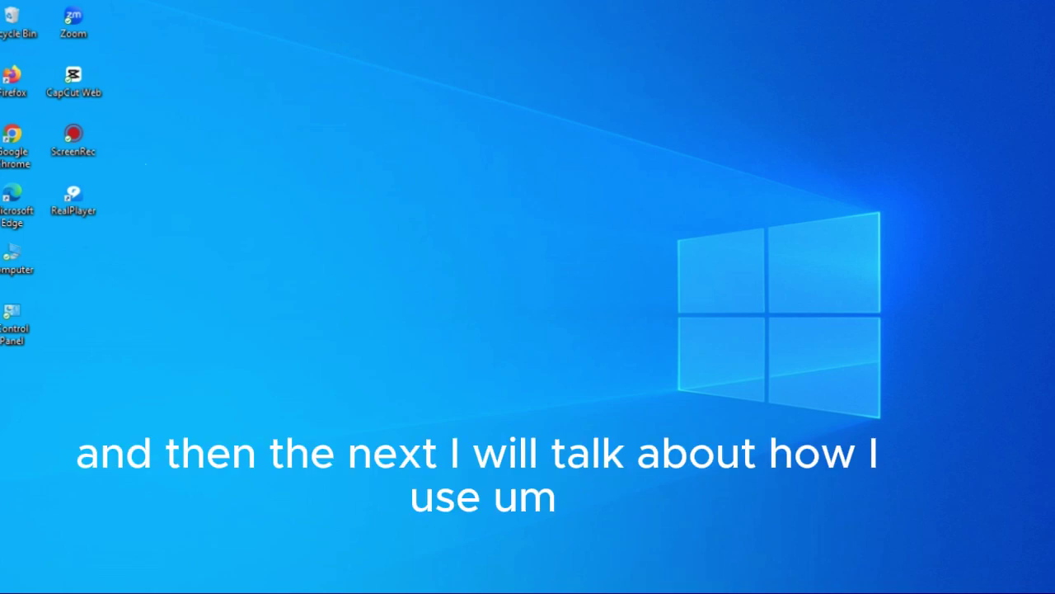
# Search Windows for "clip" and launch Microsoft Clipchamp
pyautogui.press('super+s')
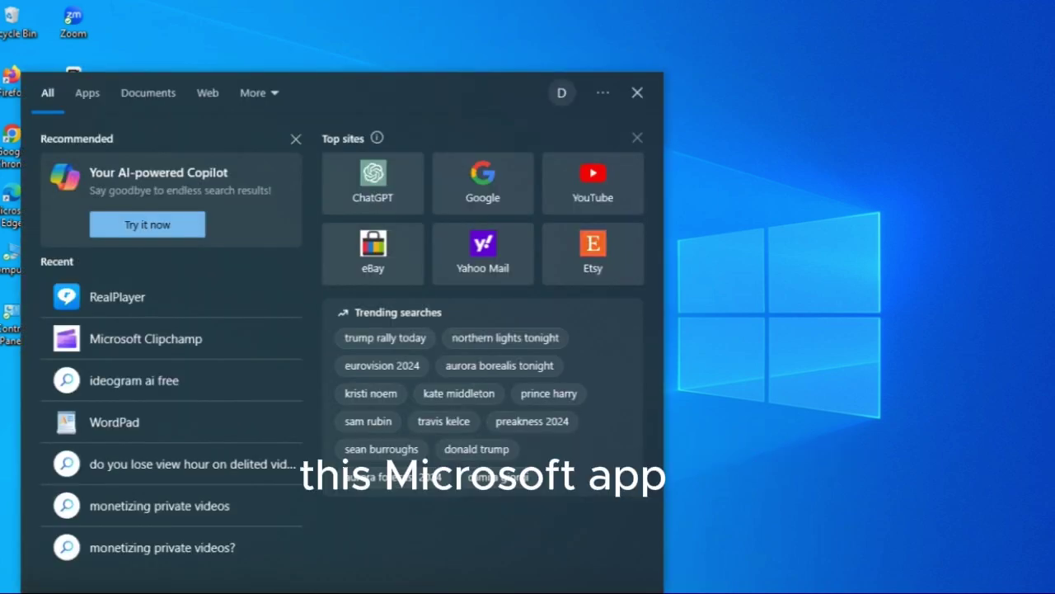
pyautogui.write('clip')
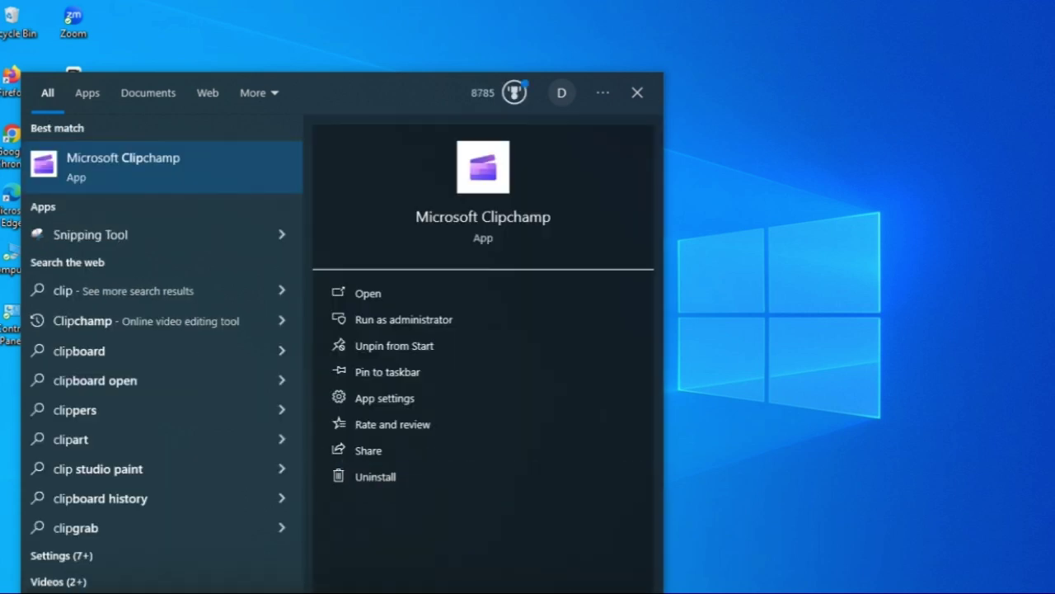
pyautogui.click(518, 229)
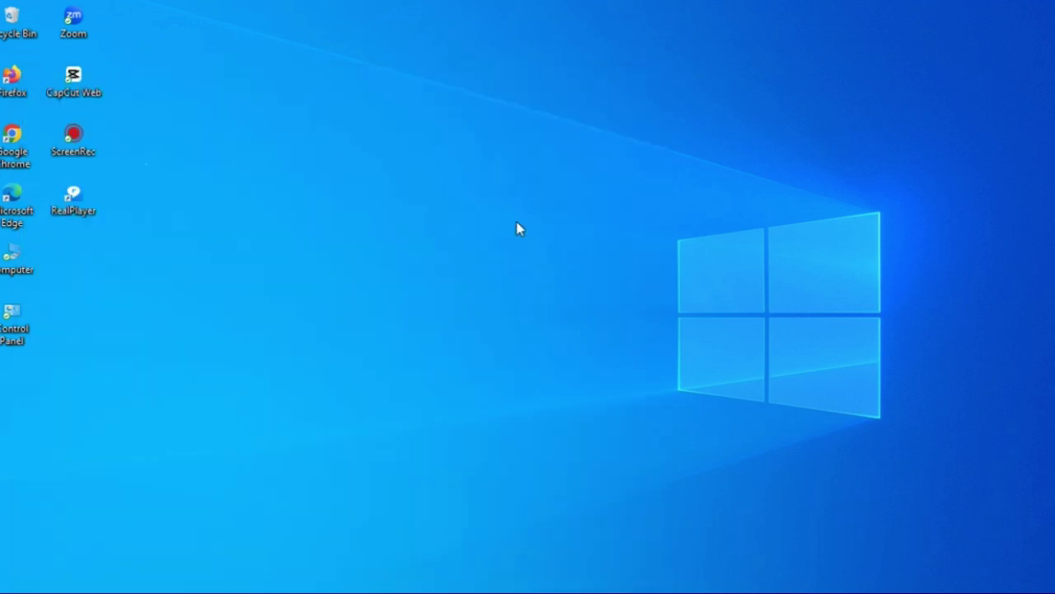